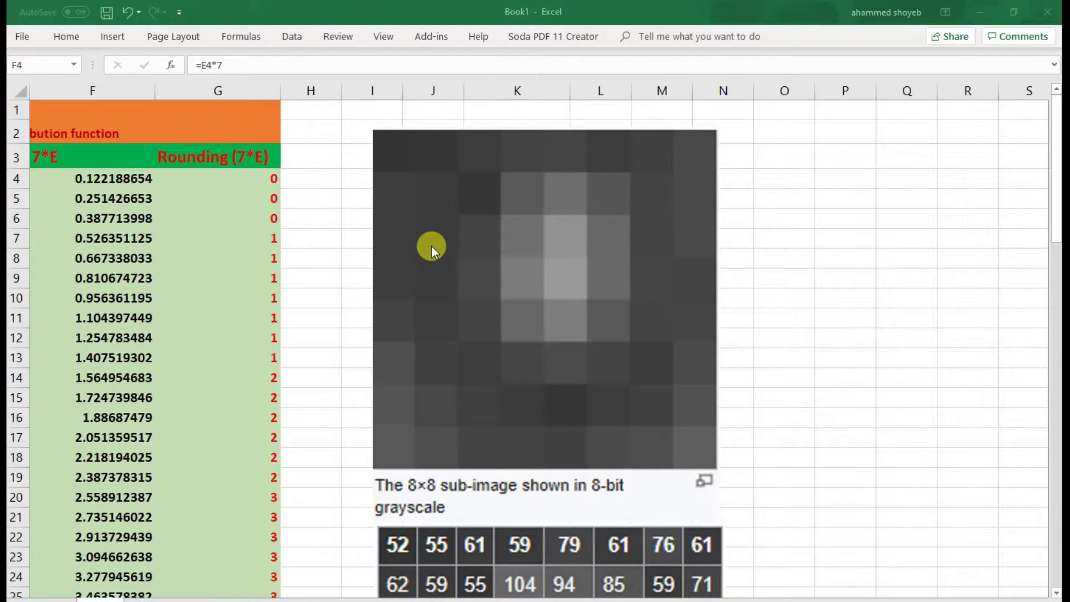
scroll(509, 273, down, 4)
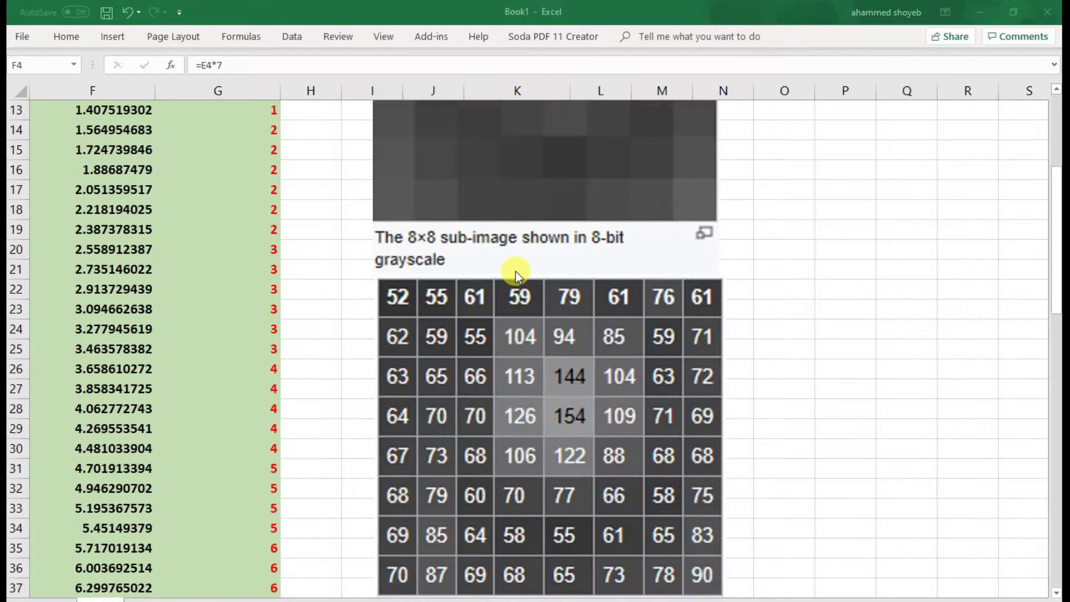
scroll(517, 272, down, 1)
scroll(518, 273, up, 5)
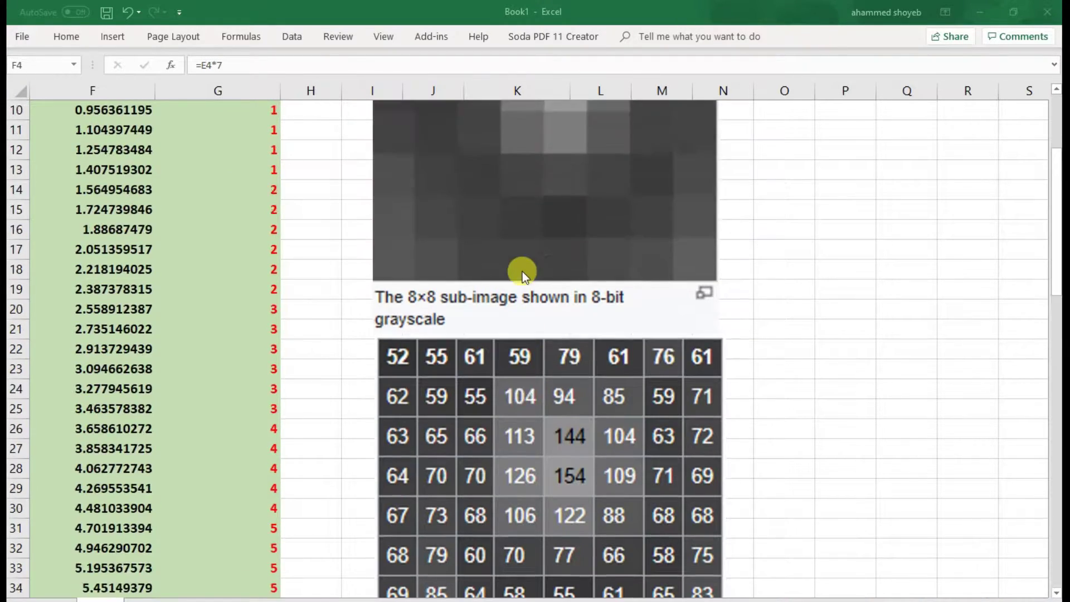
scroll(523, 266, down, 1)
scroll(524, 264, up, 1)
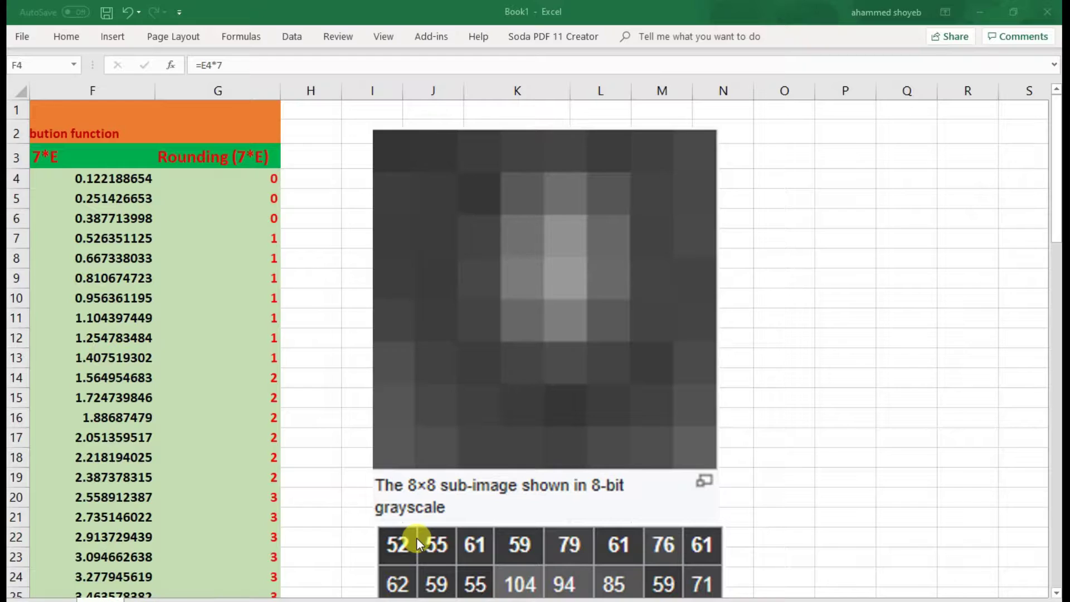
scroll(416, 537, down, 3)
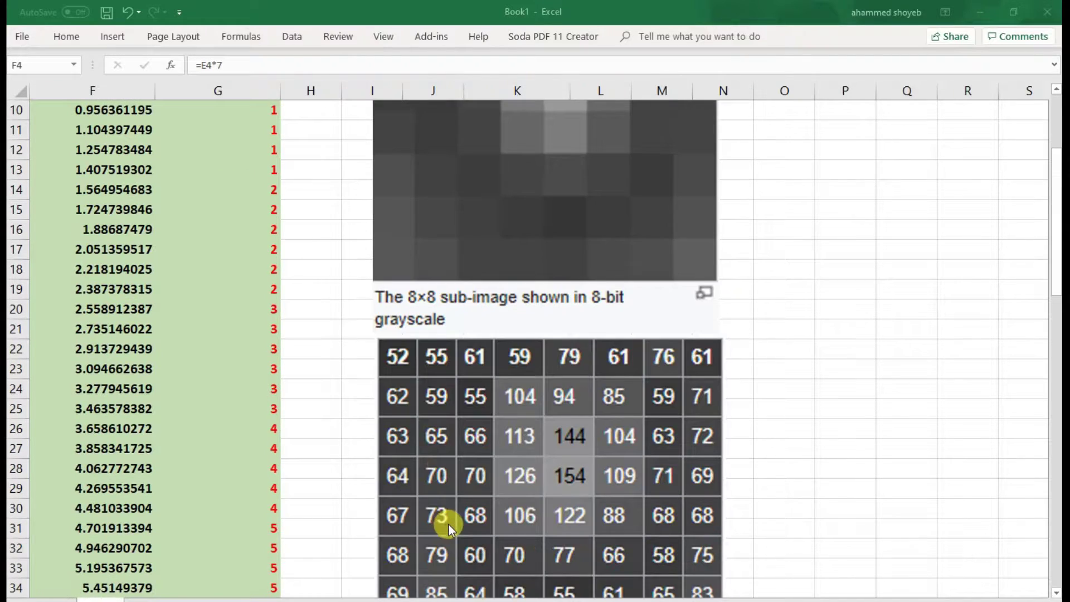
scroll(570, 479, up, 3)
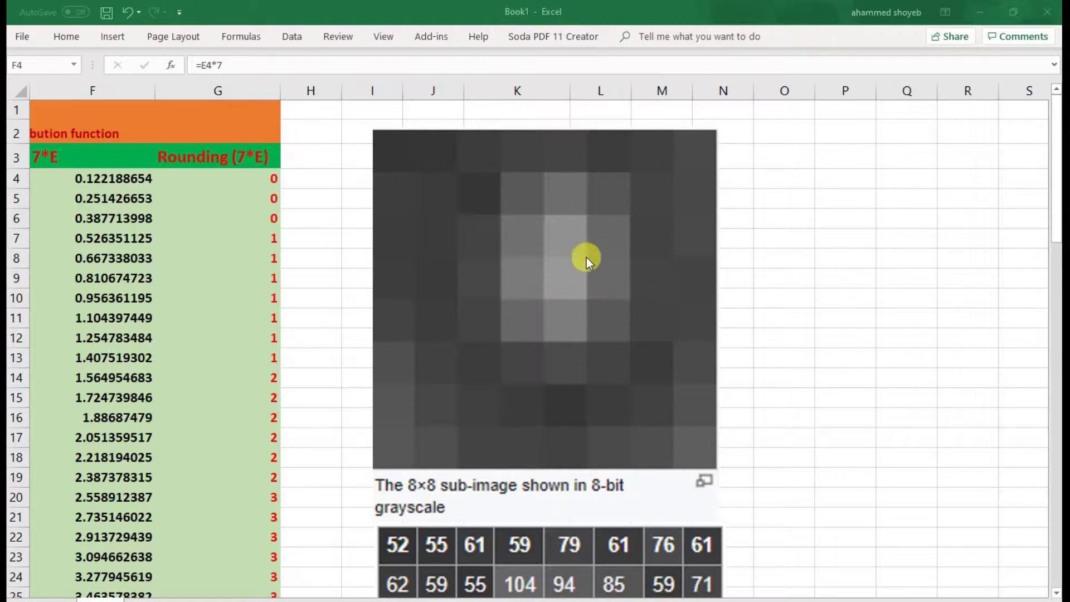
scroll(556, 293, down, 3)
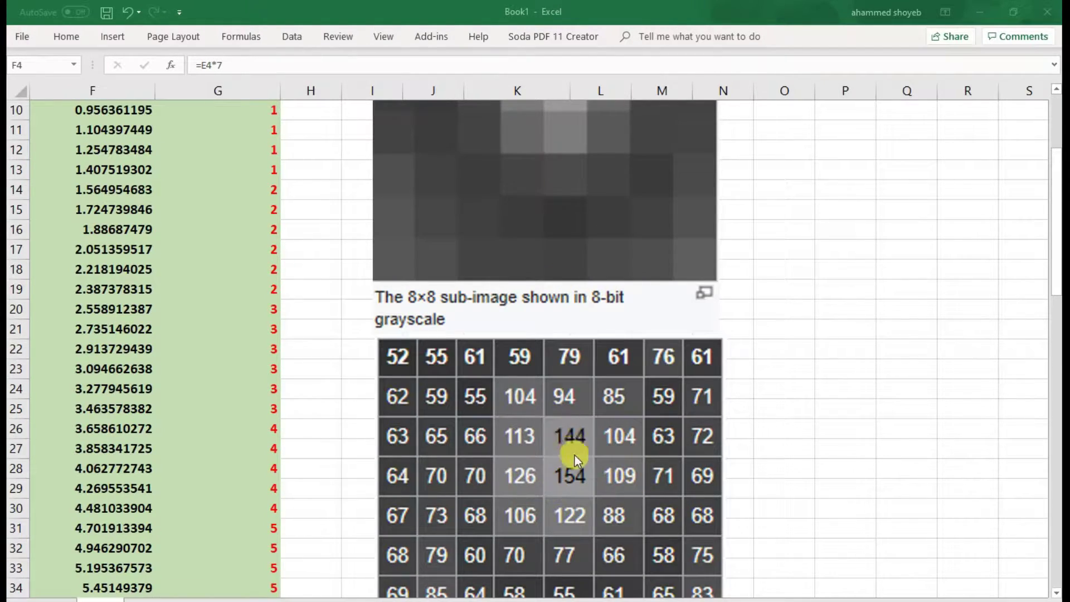
scroll(566, 441, up, 3)
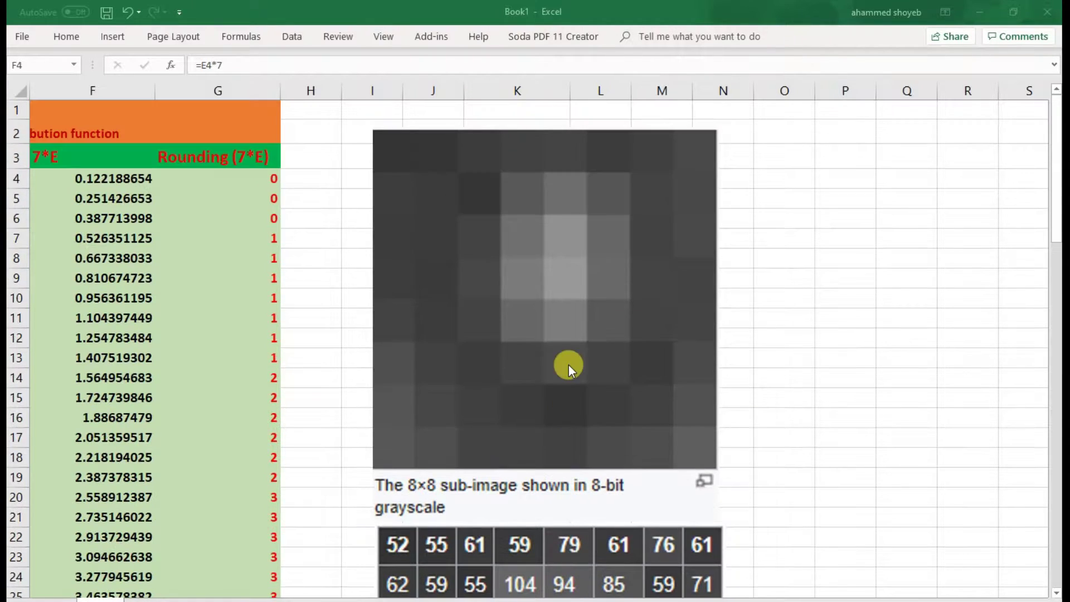
scroll(568, 367, down, 2)
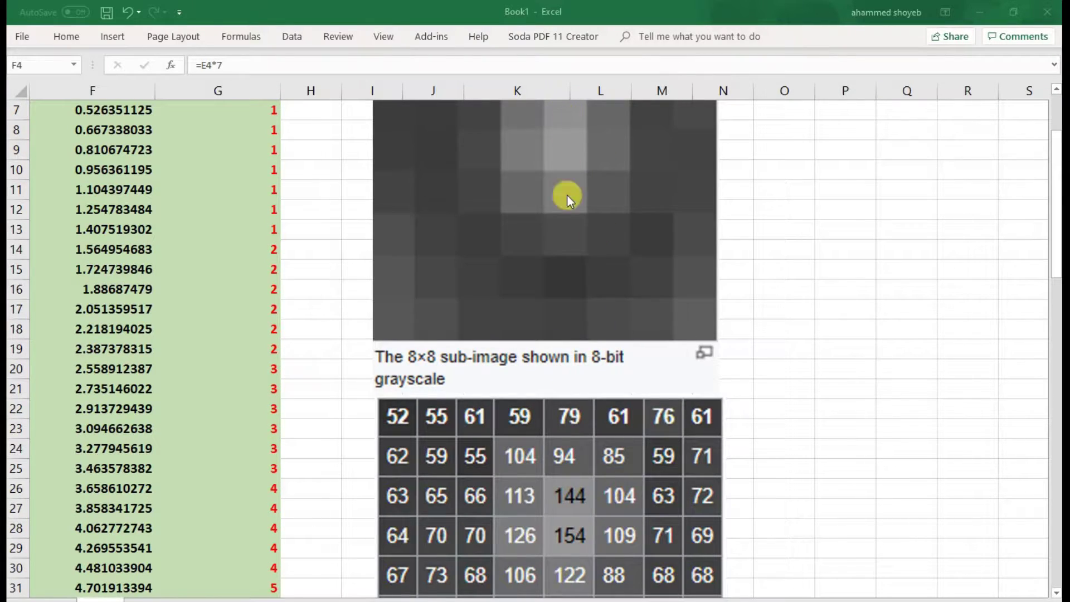
scroll(586, 524, down, 4)
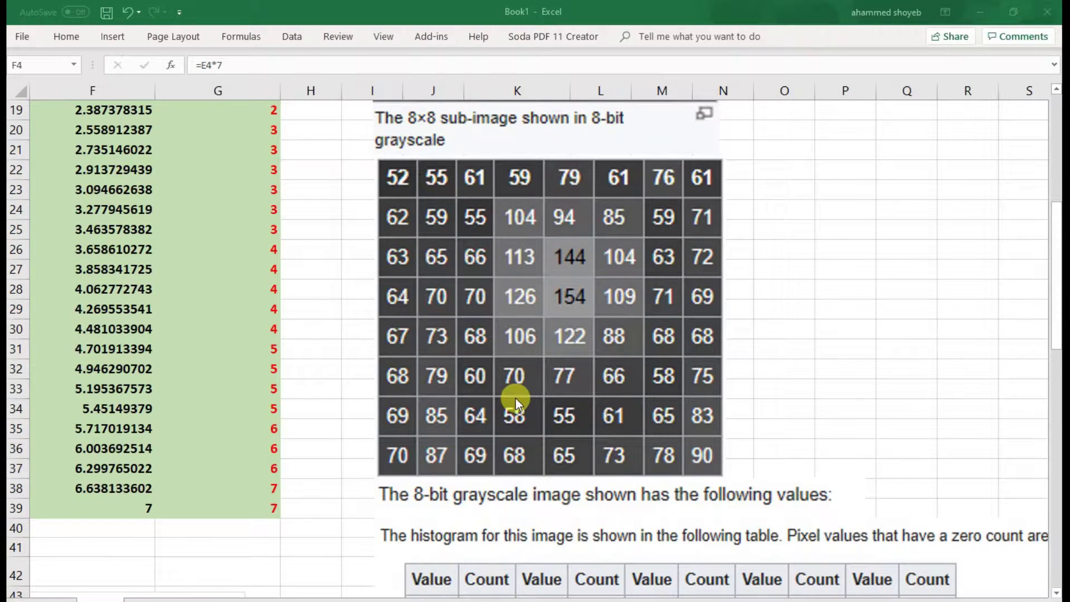
scroll(585, 278, down, 2)
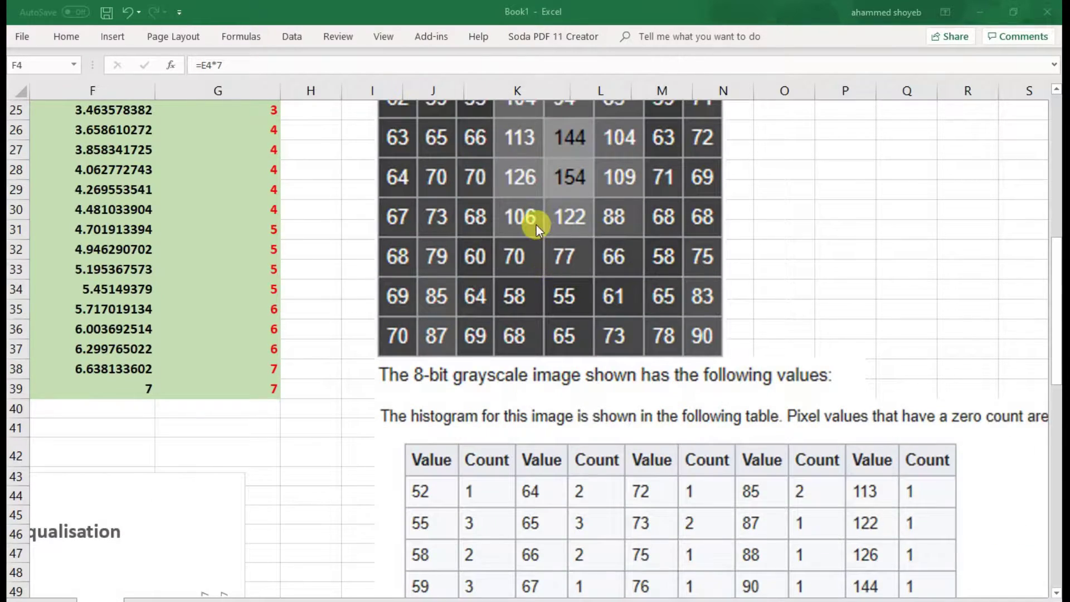
scroll(557, 346, down, 2)
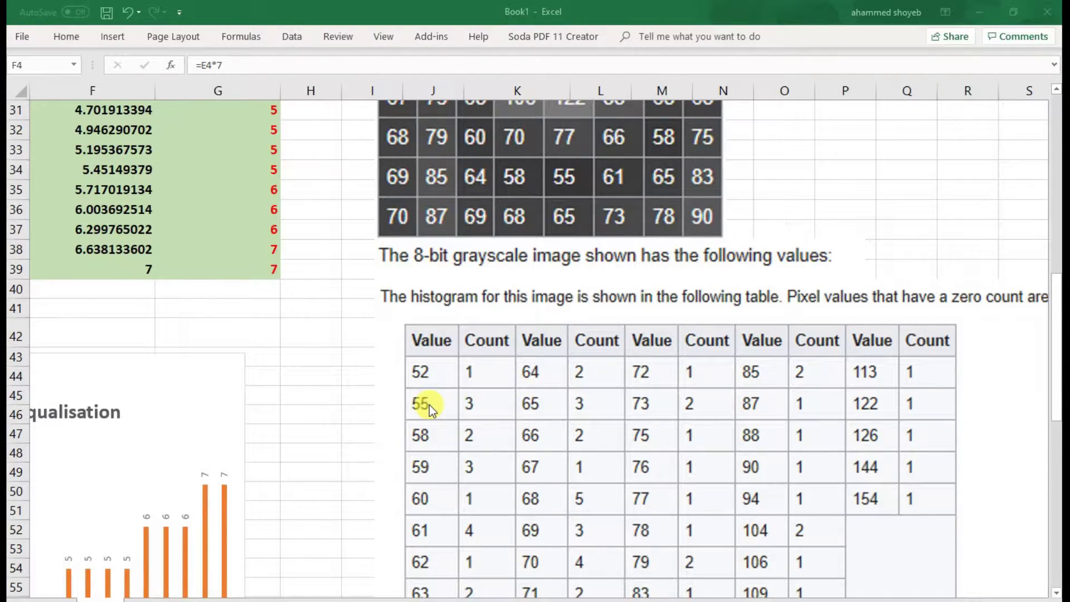
scroll(498, 217, up, 4)
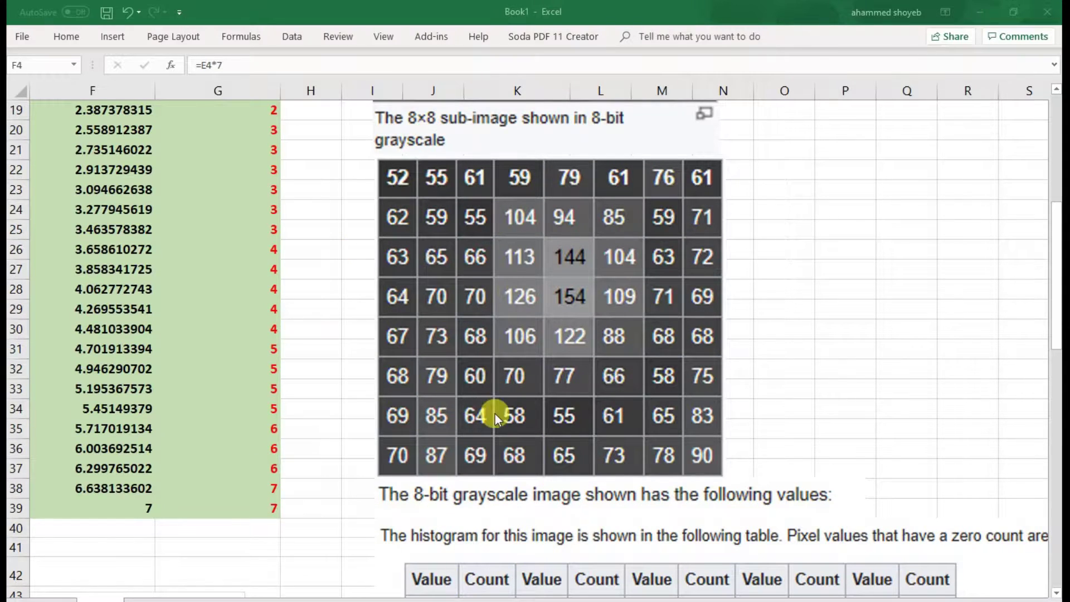
scroll(494, 413, down, 2)
scroll(477, 523, down, 1)
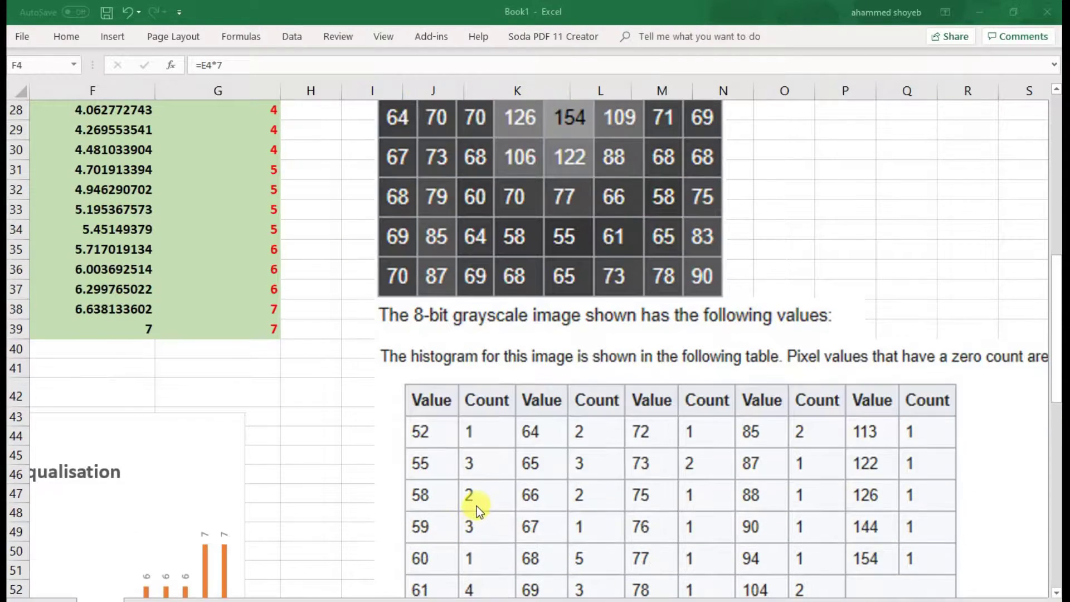
scroll(417, 215, up, 2)
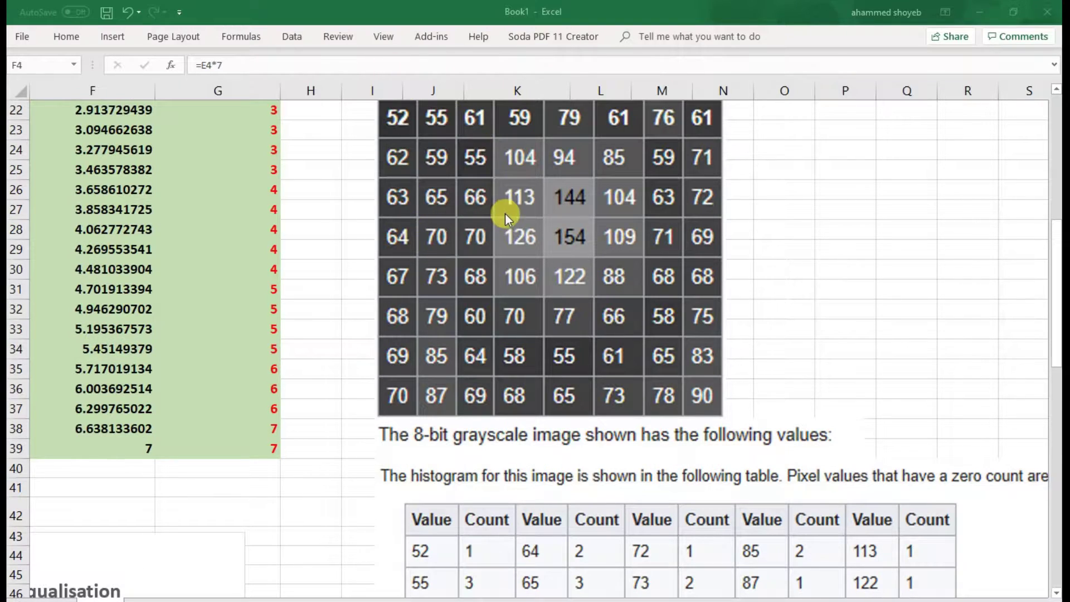
scroll(506, 210, up, 1)
scroll(580, 409, down, 3)
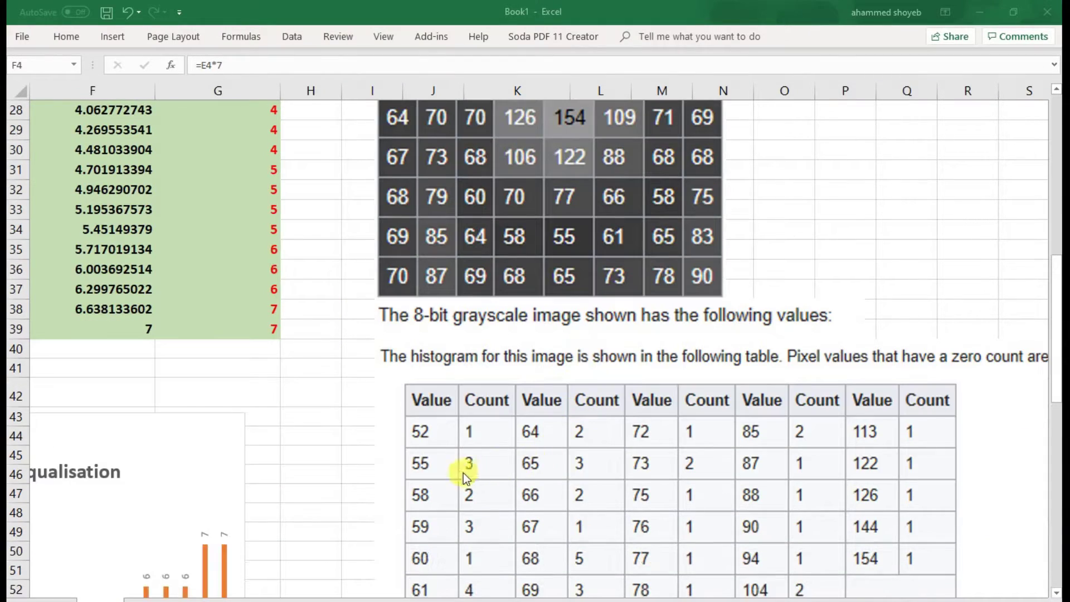
scroll(479, 495, down, 2)
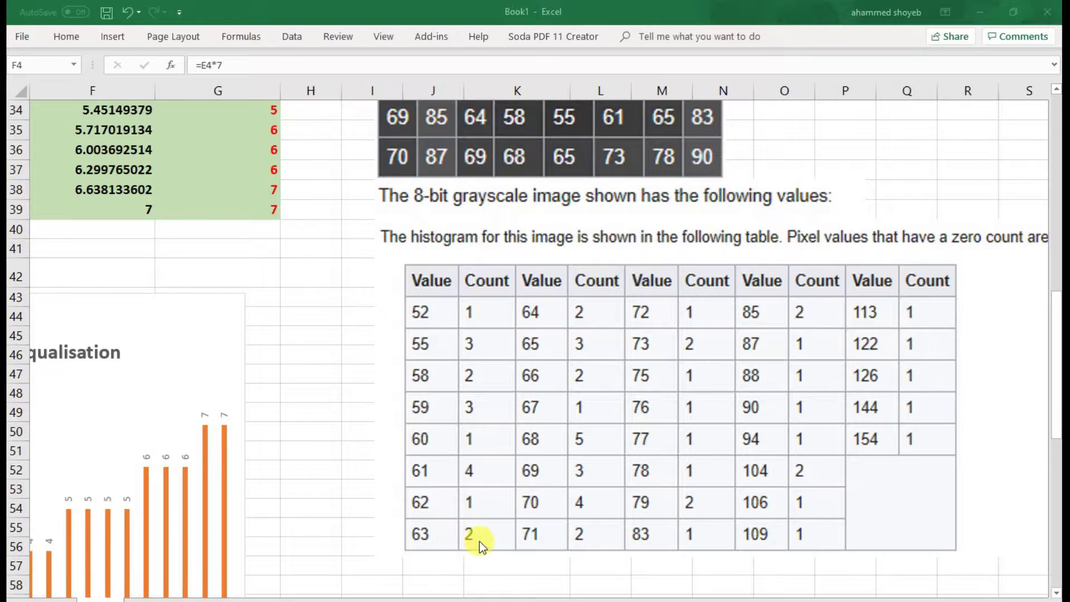
scroll(485, 512, up, 2)
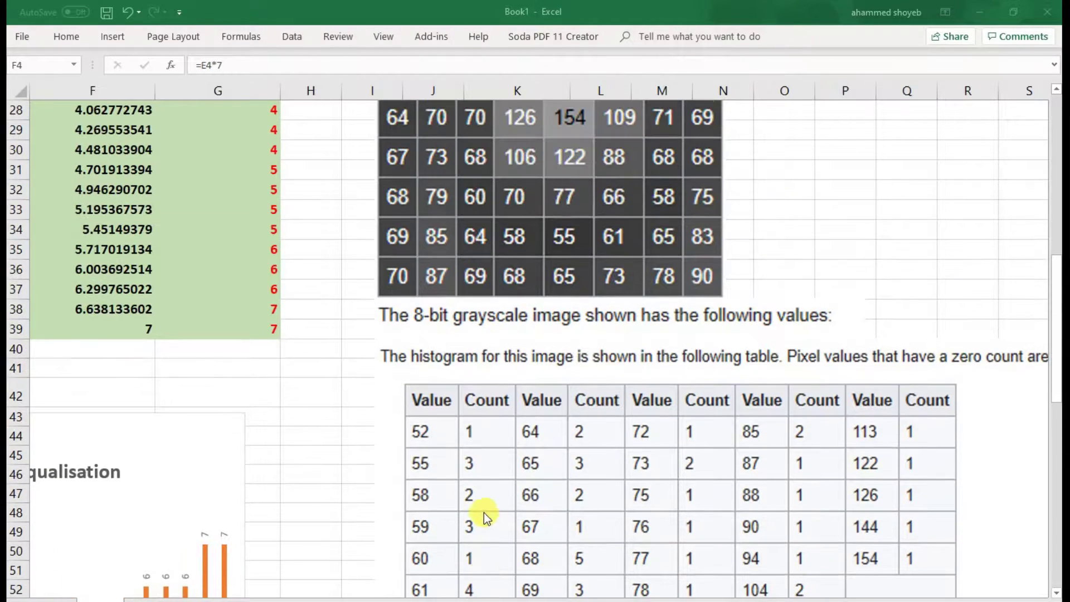
scroll(404, 223, up, 2)
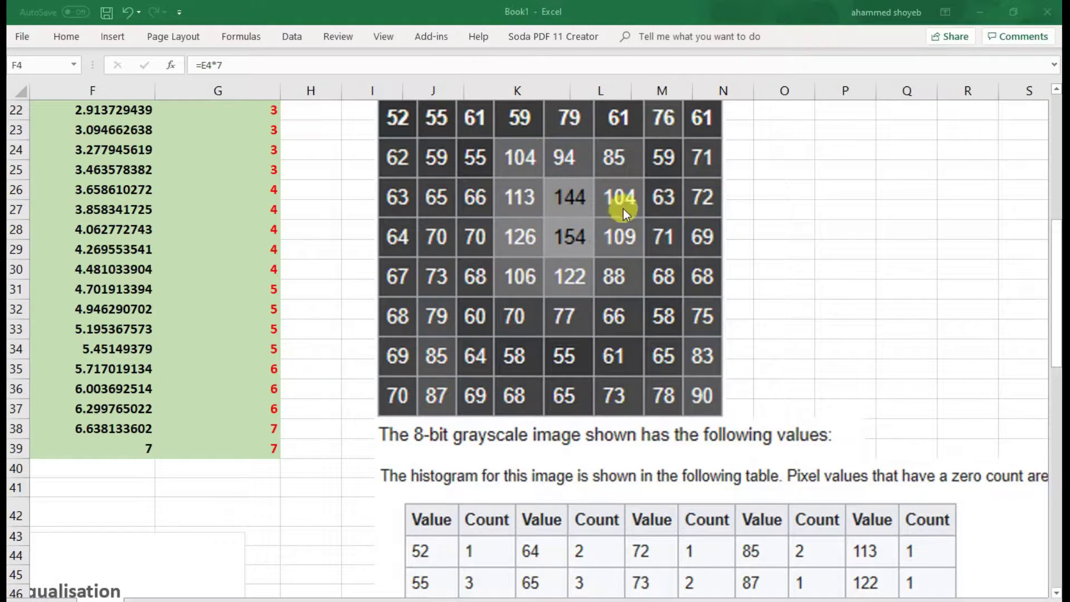
scroll(596, 234, down, 5)
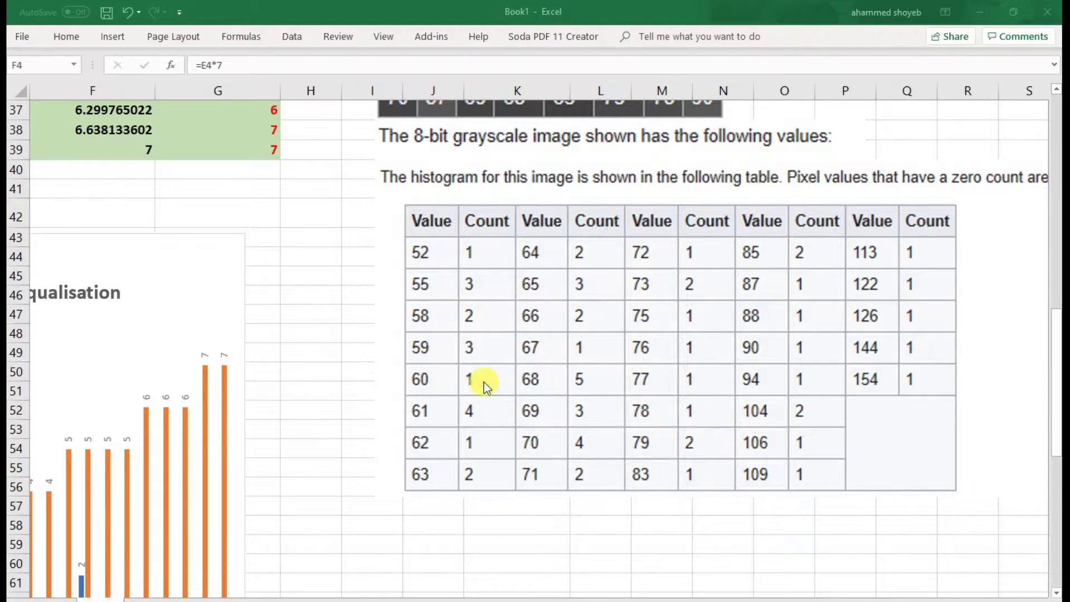
scroll(453, 299, up, 1)
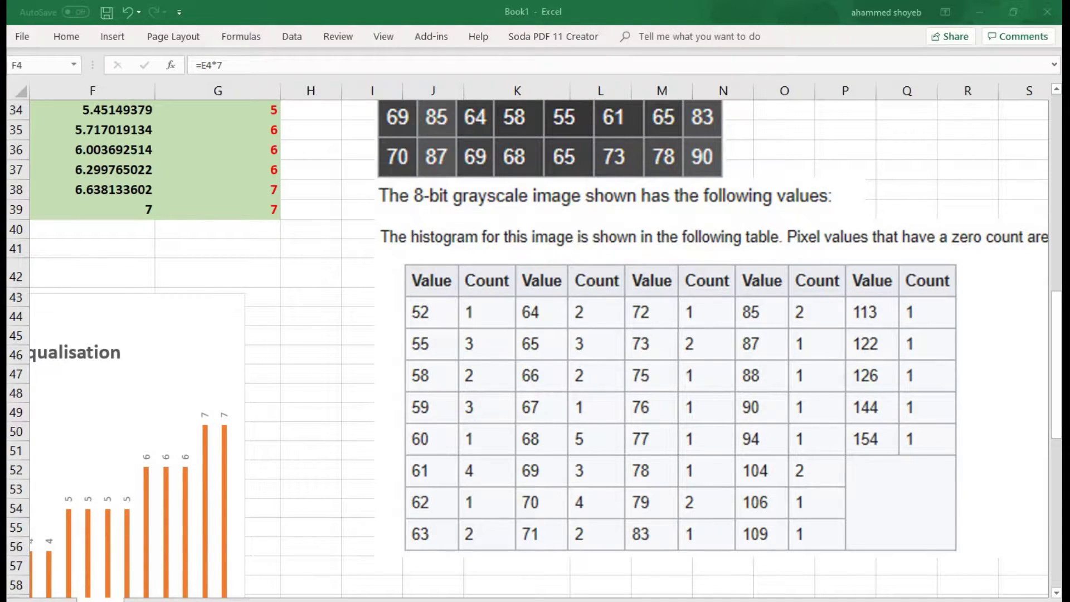
key(alt+Tab)
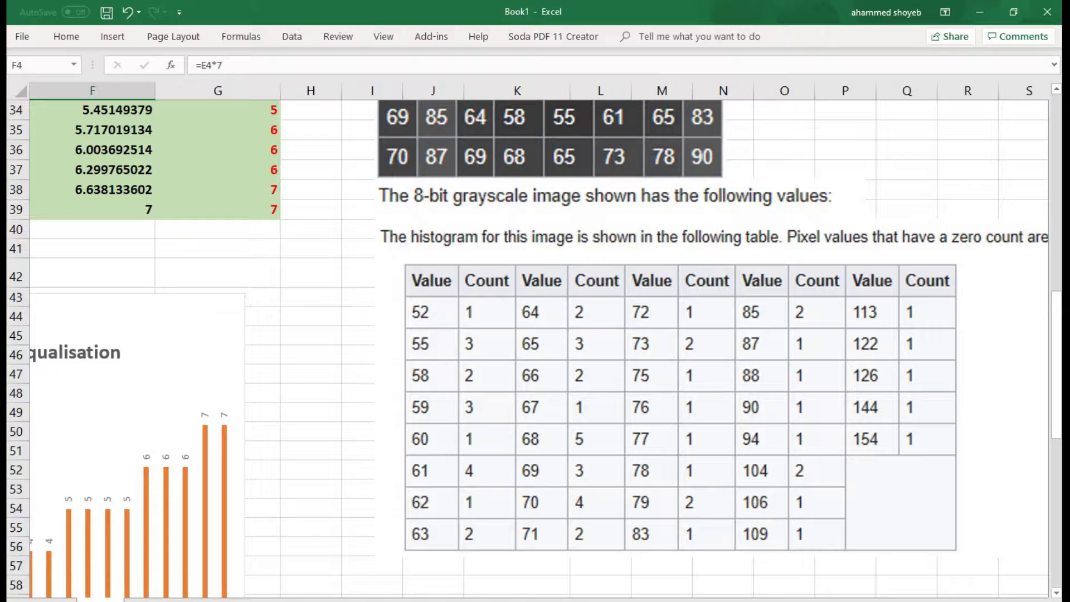
scroll(411, 544, down, 1)
scroll(411, 535, up, 2)
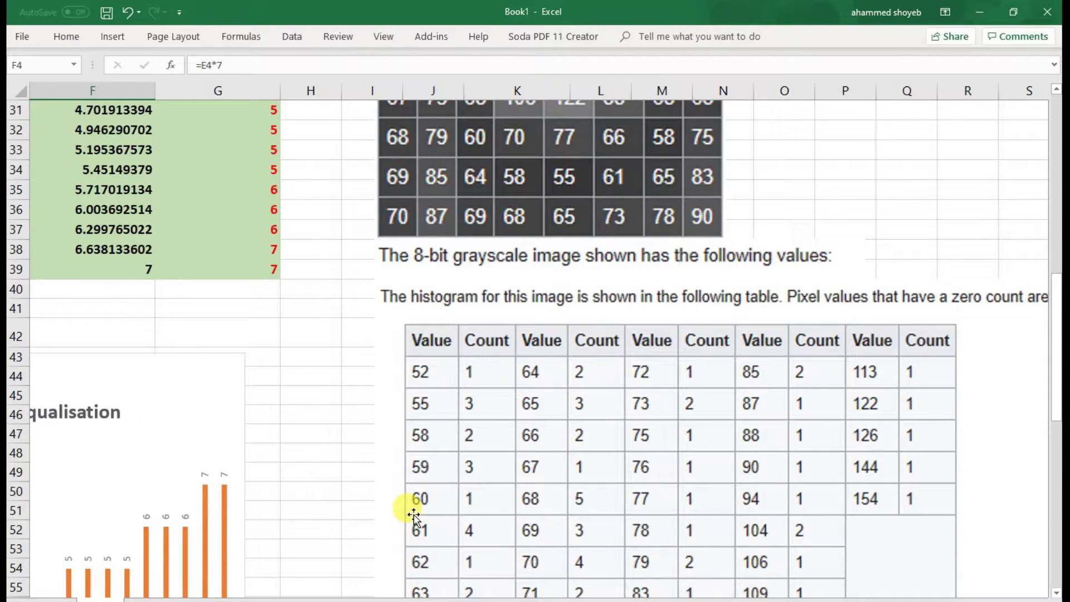
scroll(693, 585, left, 5)
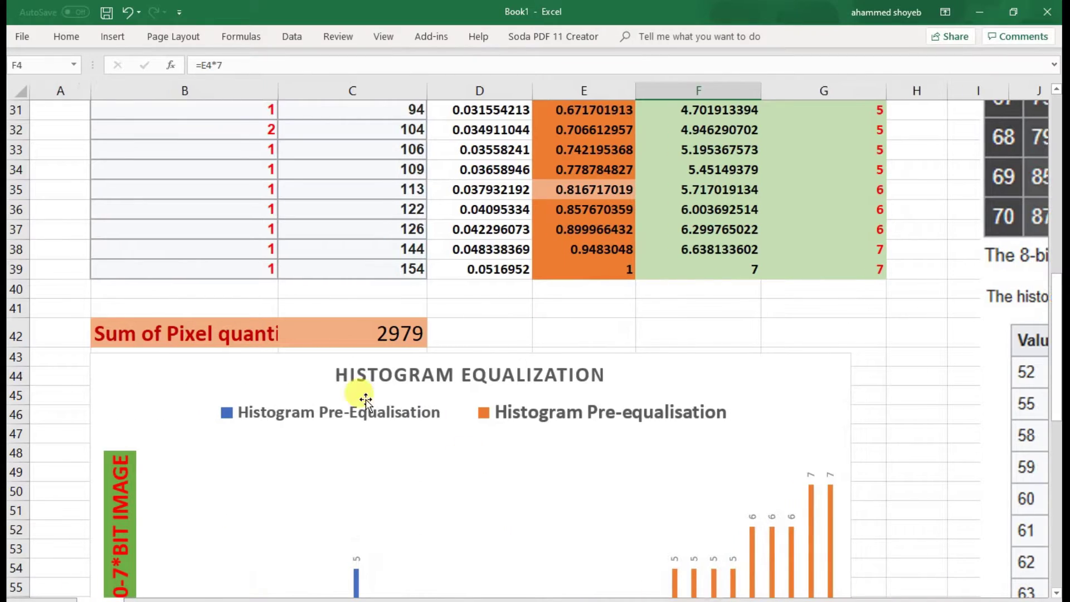
scroll(357, 385, up, 10)
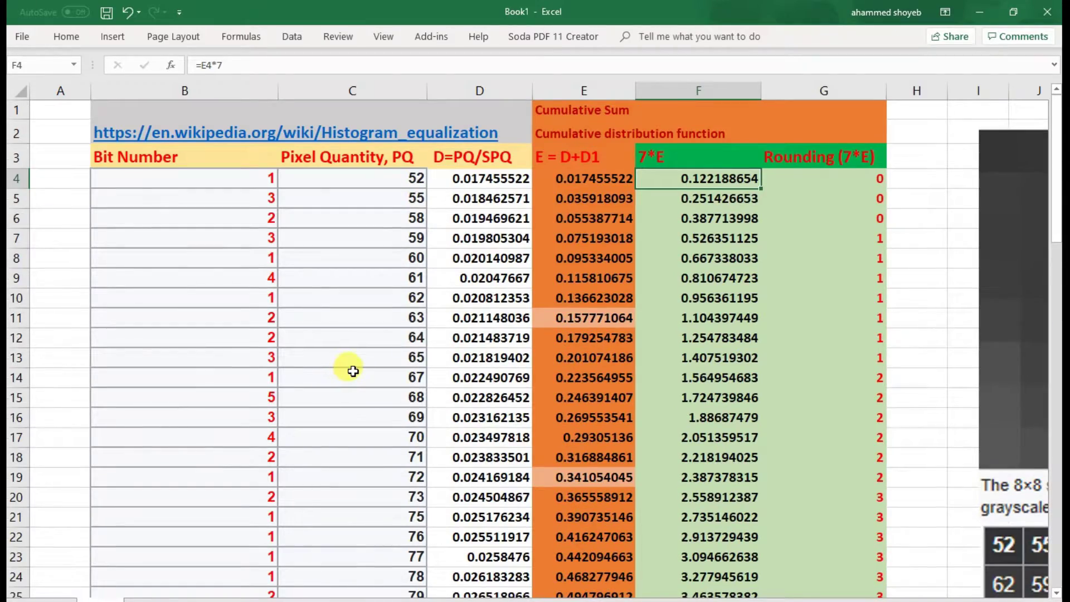
scroll(352, 371, down, 5)
ctrl+scroll(353, 371, down, 3)
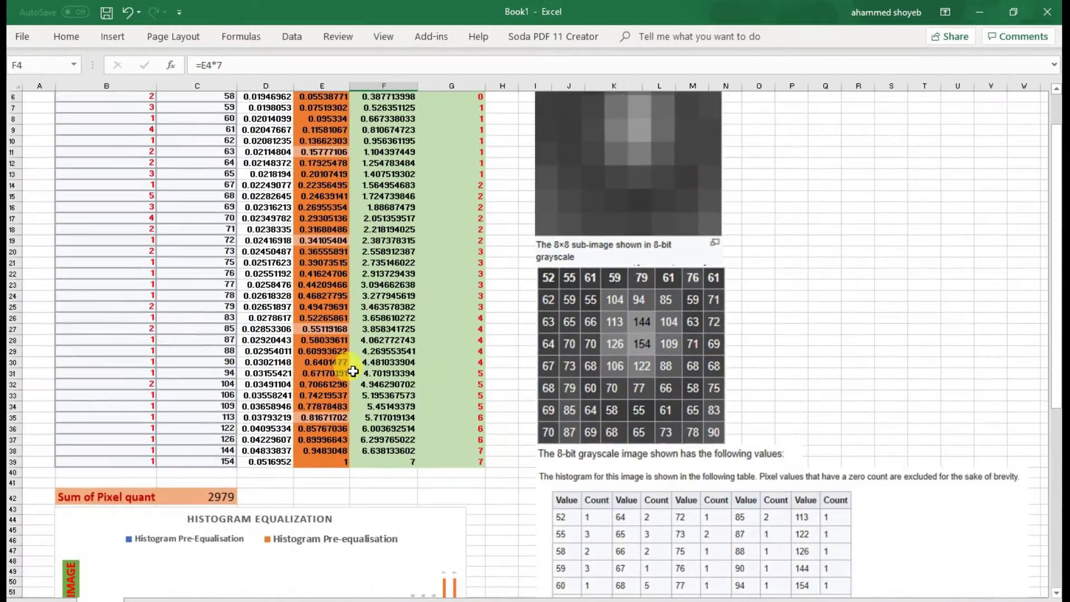
scroll(353, 371, up, 2)
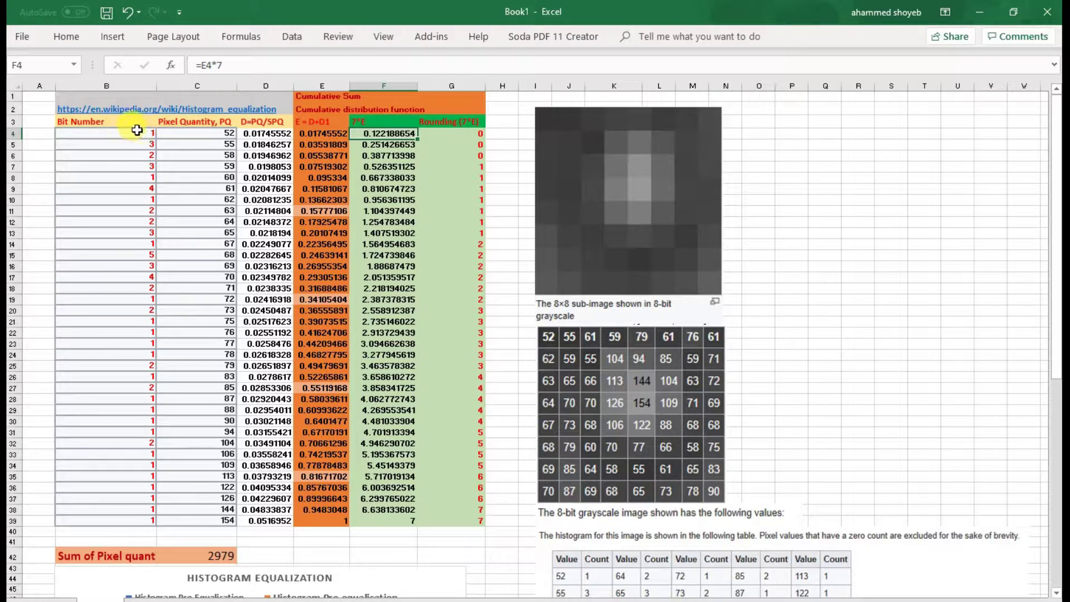
scroll(579, 552, down, 1)
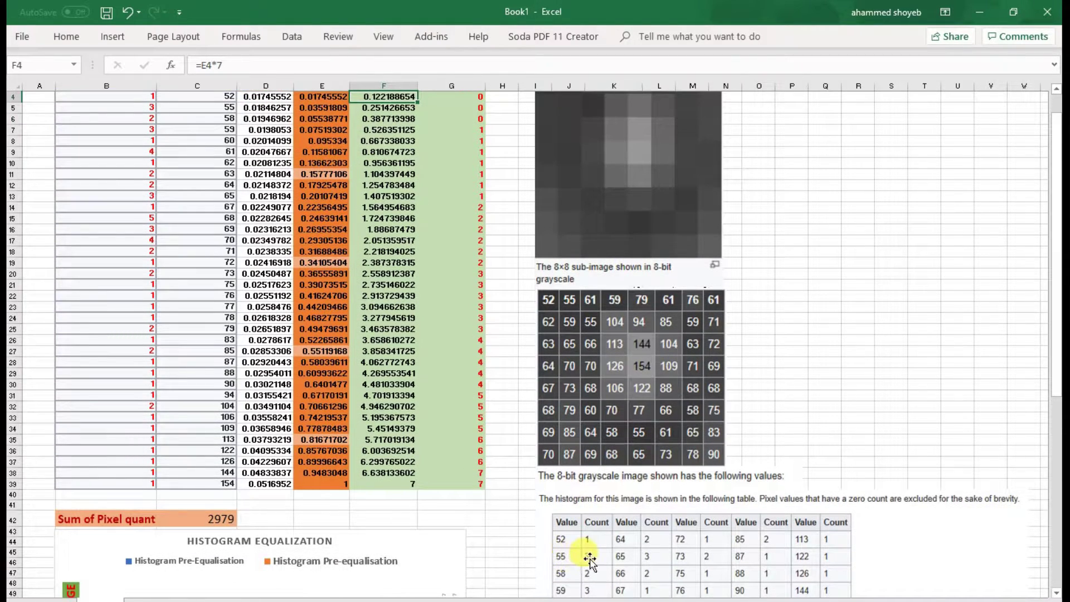
scroll(215, 310, up, 1)
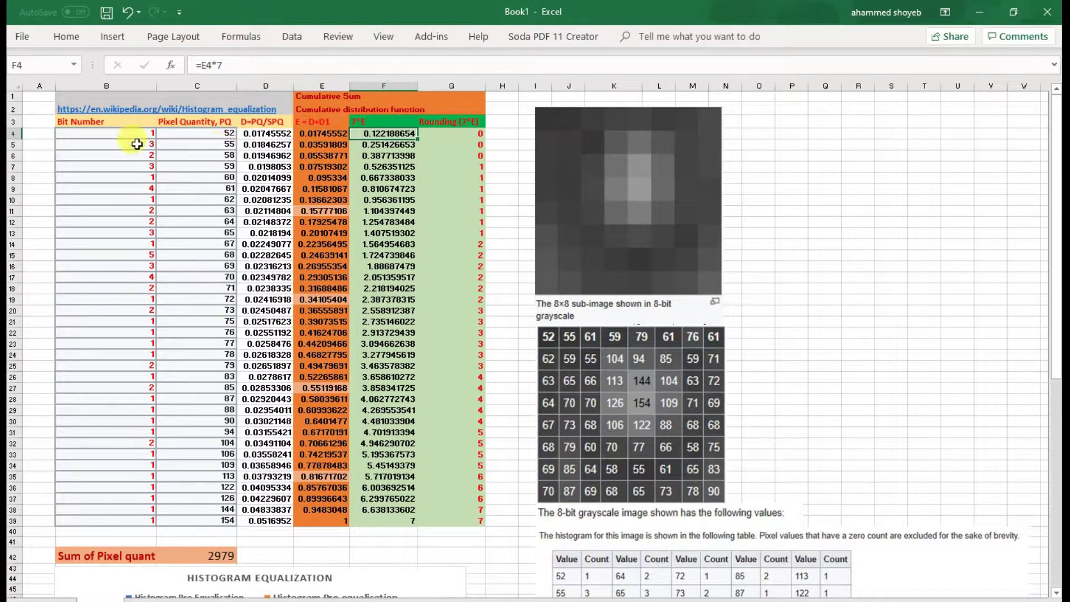
scroll(579, 557, down, 1)
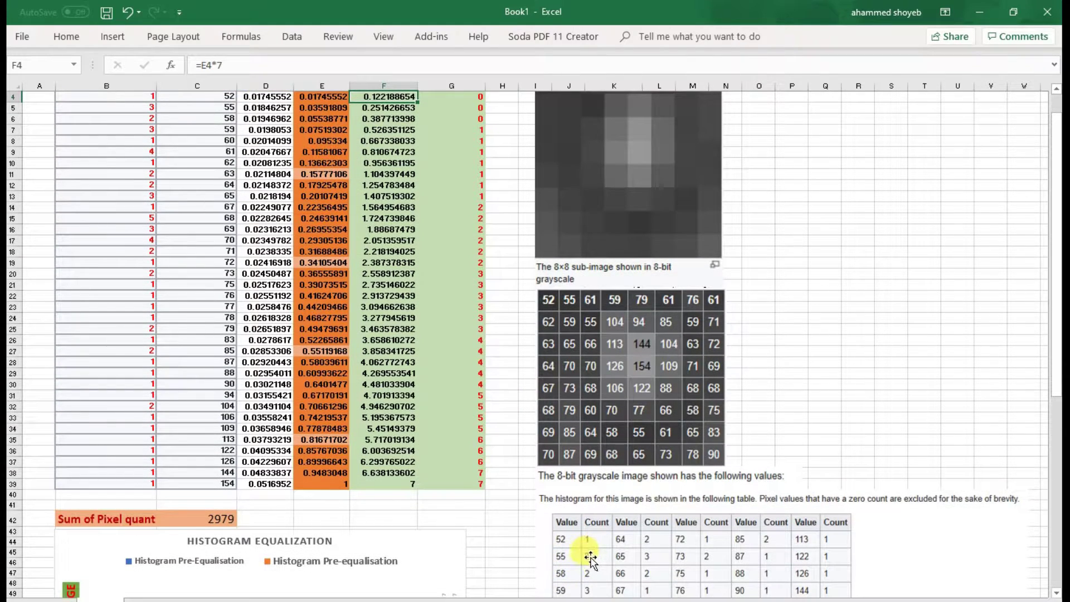
scroll(282, 437, up, 1)
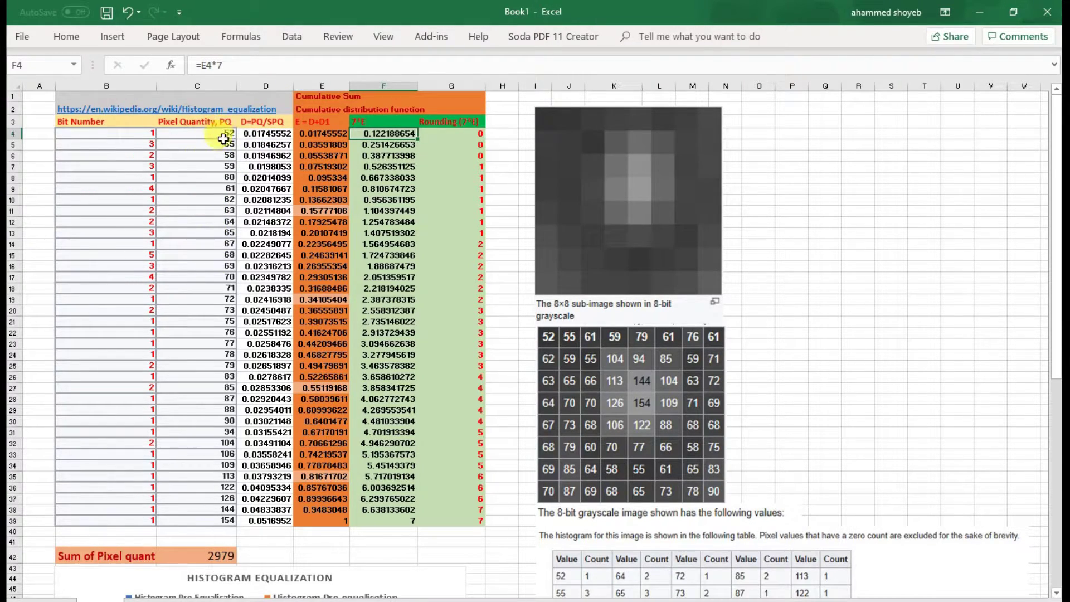
drag(223, 139, 224, 521)
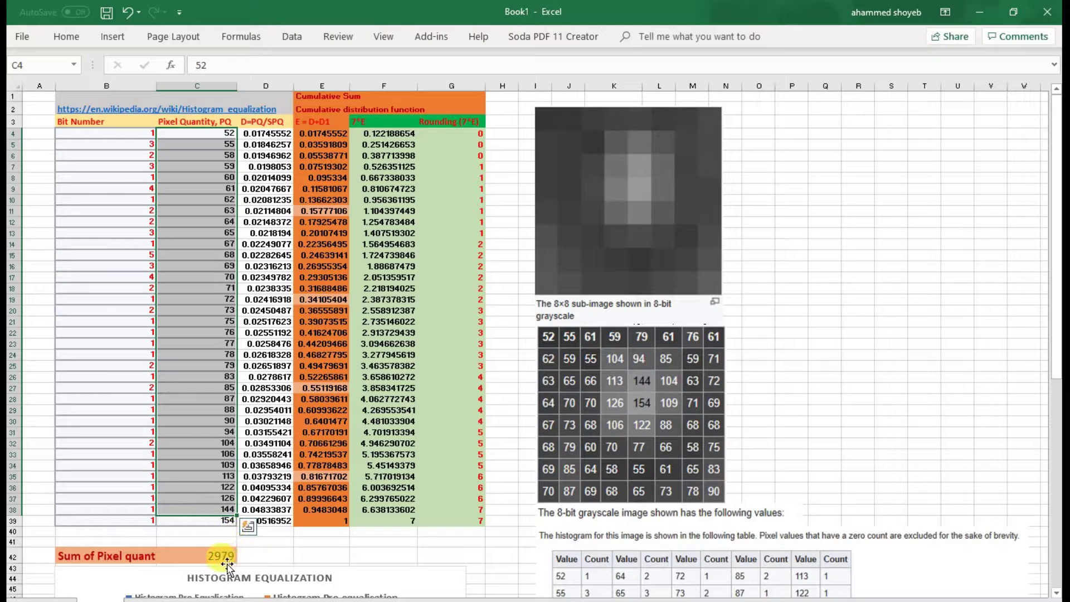
click(226, 556)
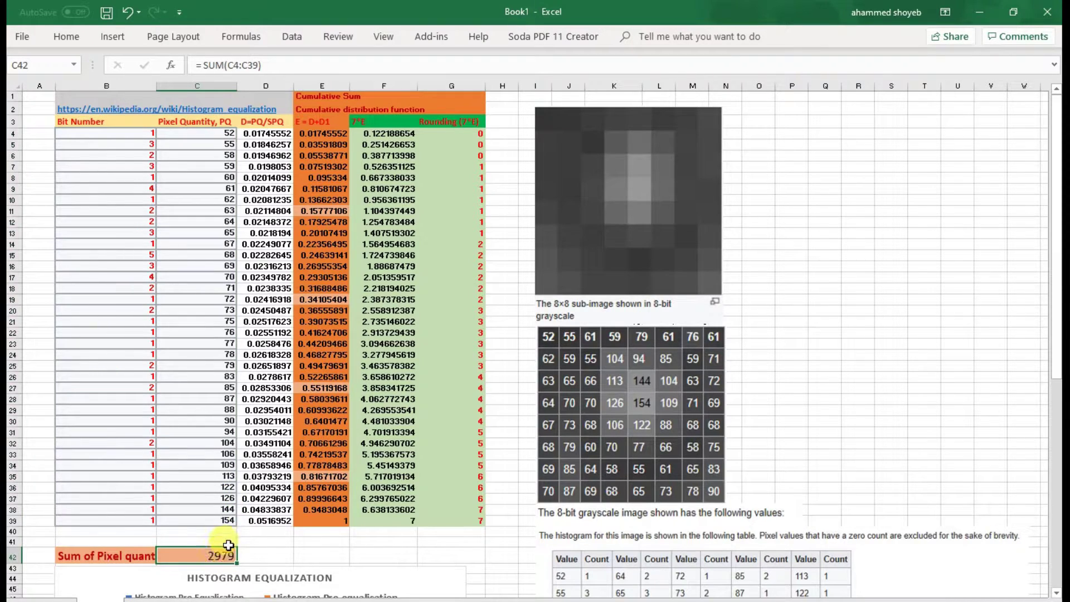
click(259, 134)
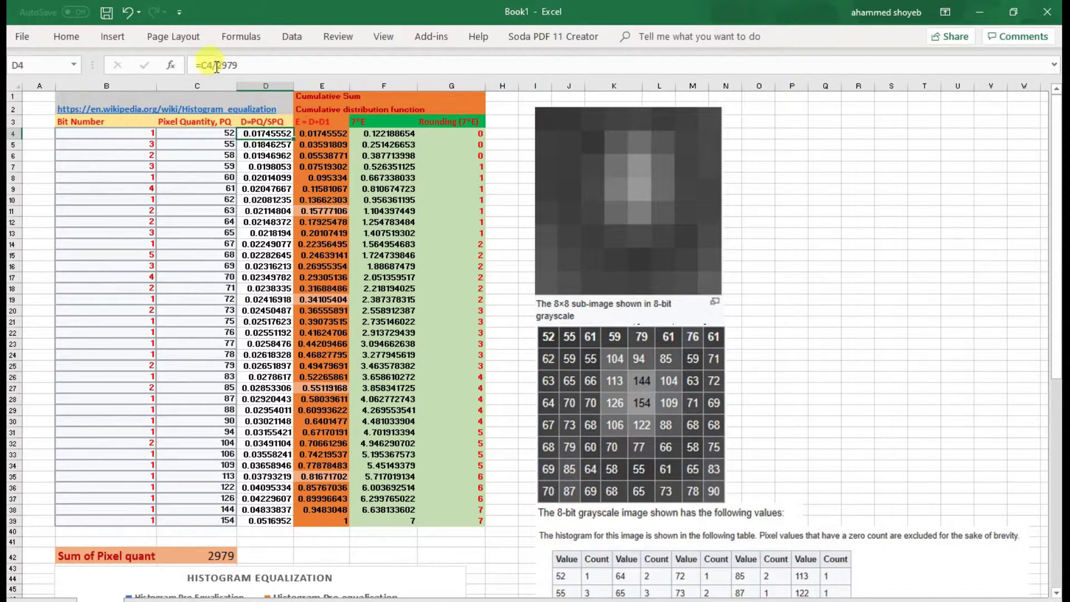
click(222, 133)
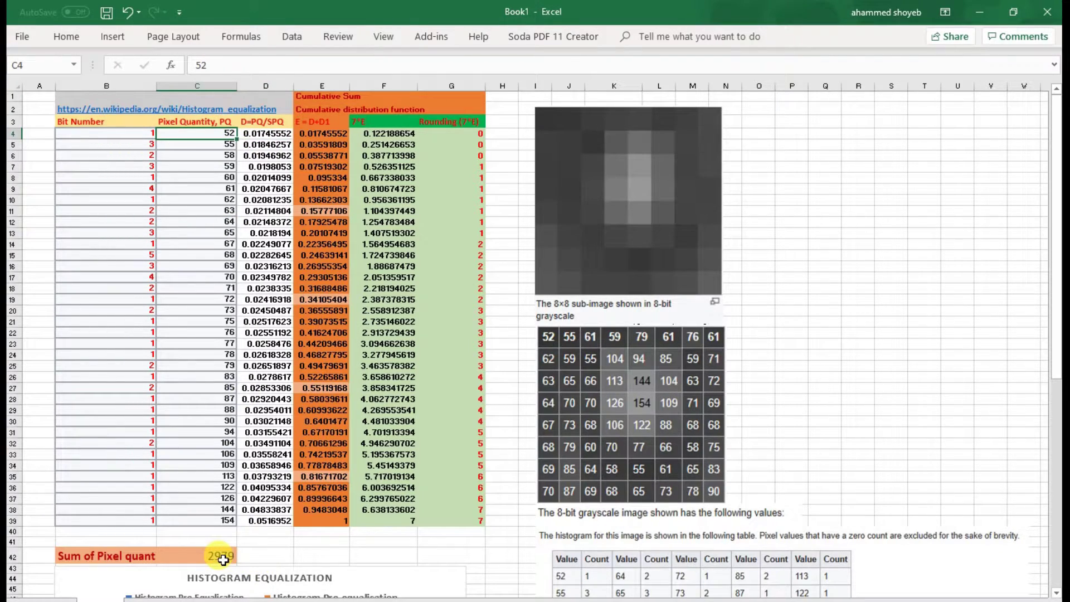
click(259, 144)
click(219, 143)
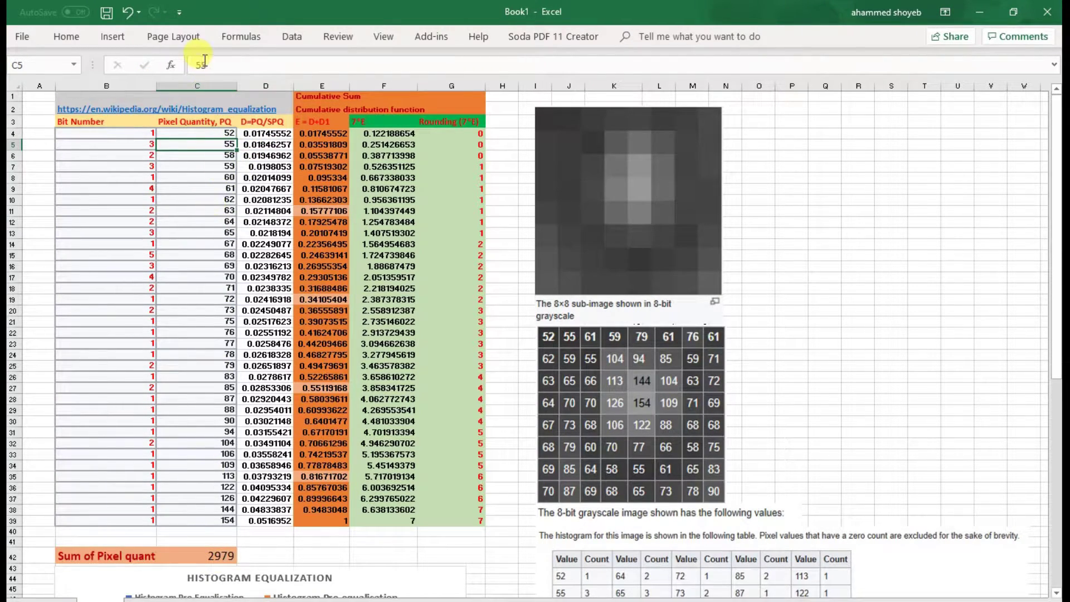
click(261, 145)
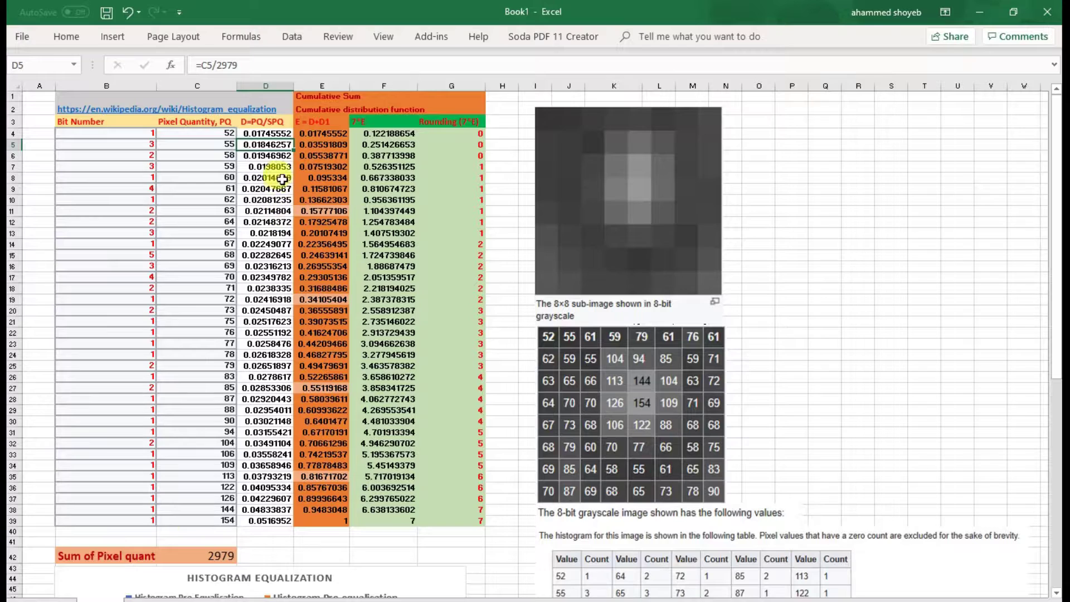
click(274, 158)
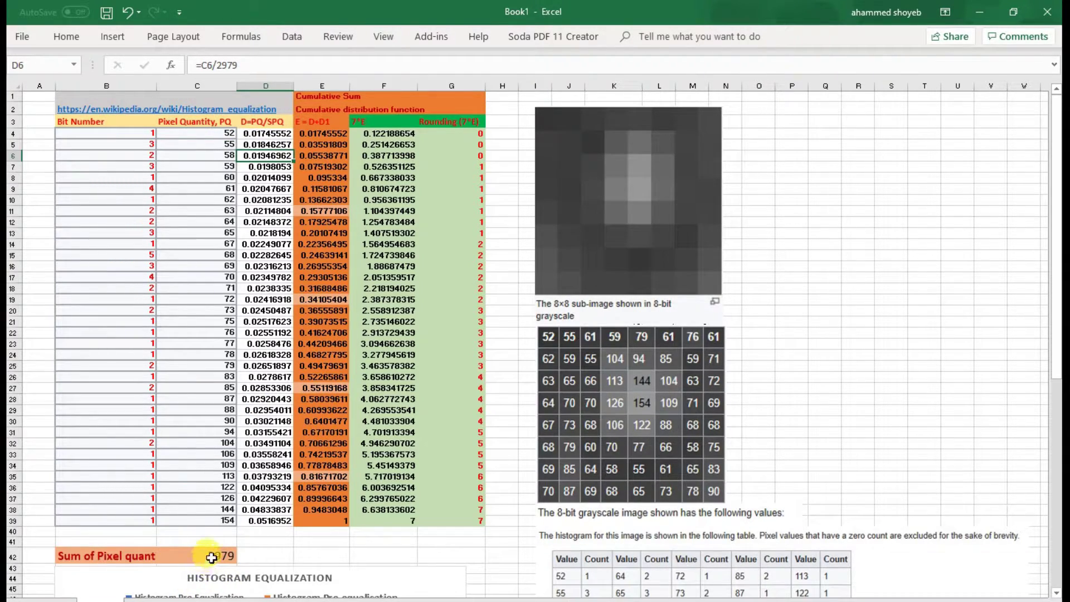
drag(320, 134, 339, 504)
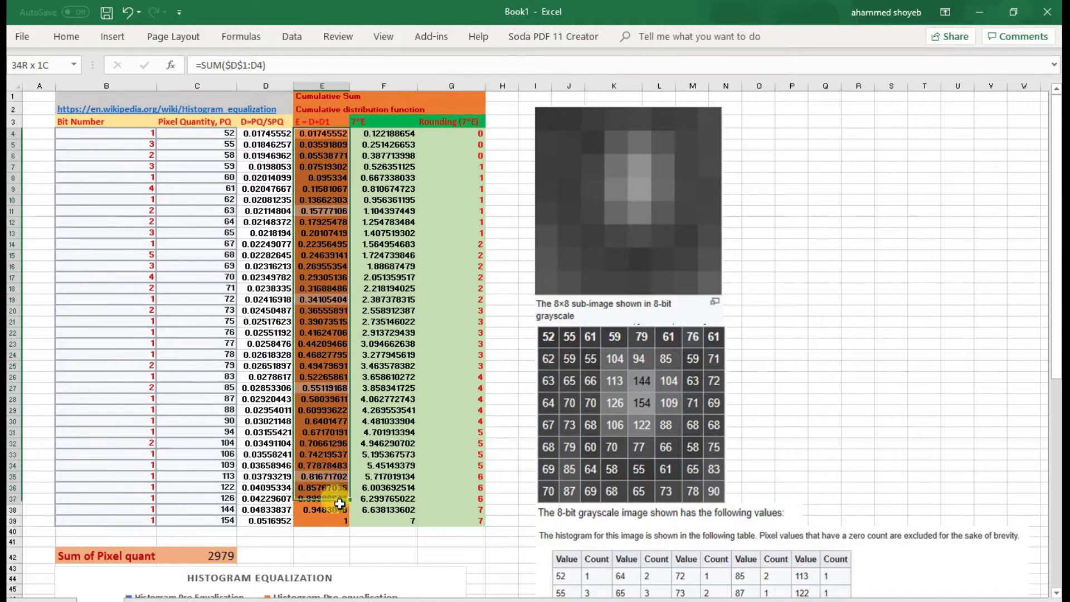
click(321, 136)
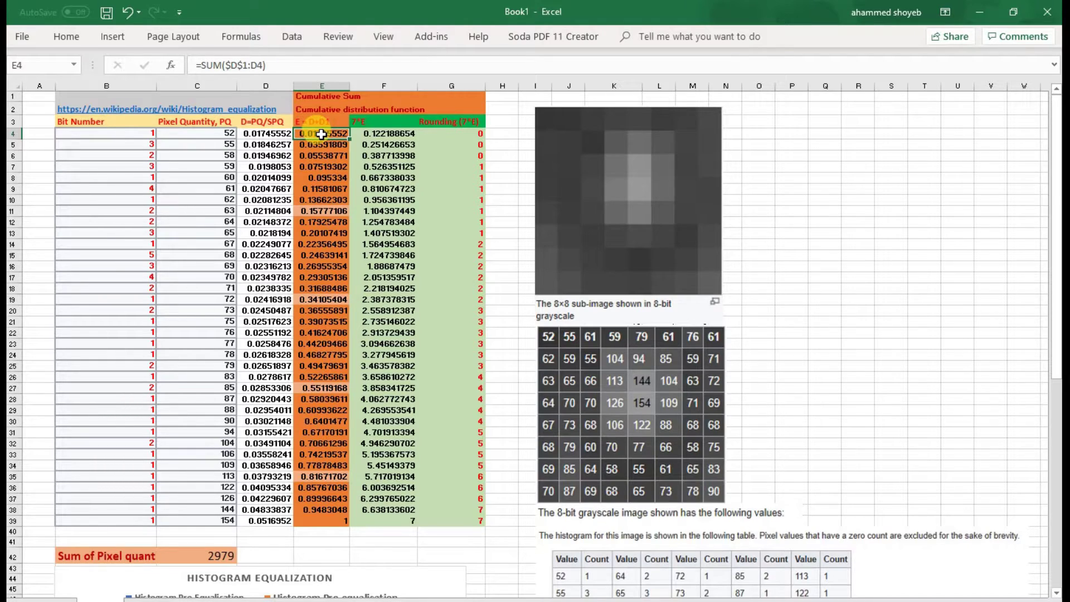
drag(316, 100, 425, 105)
click(321, 135)
click(269, 135)
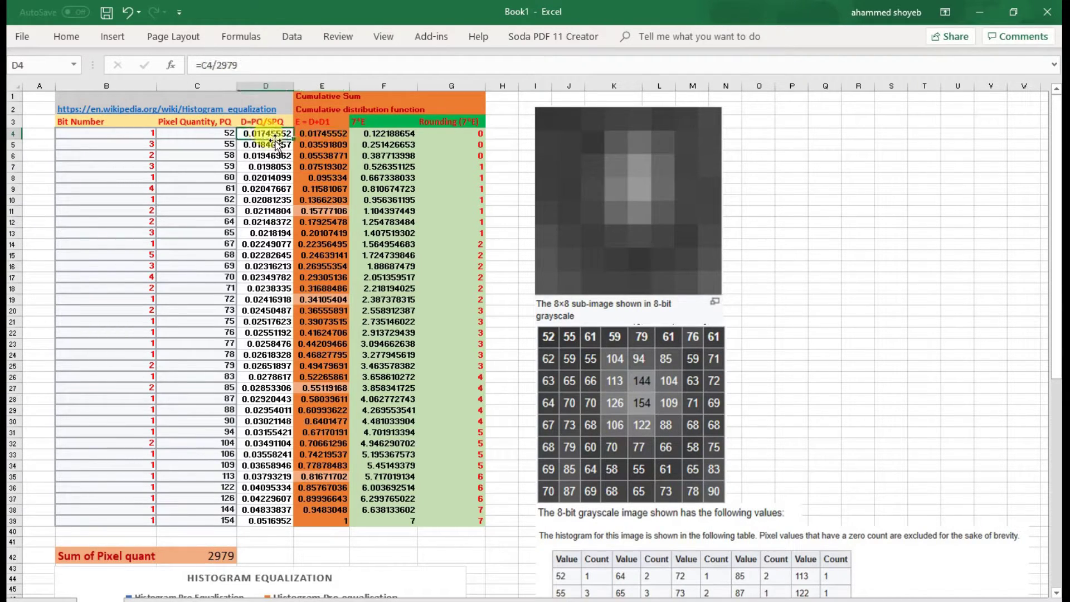
click(312, 135)
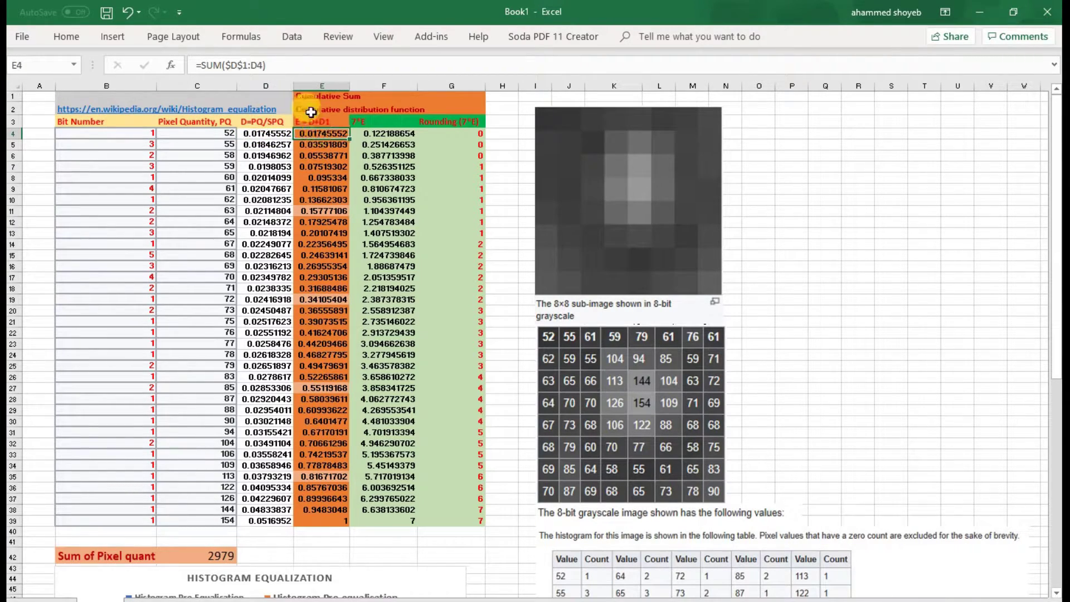
click(258, 134)
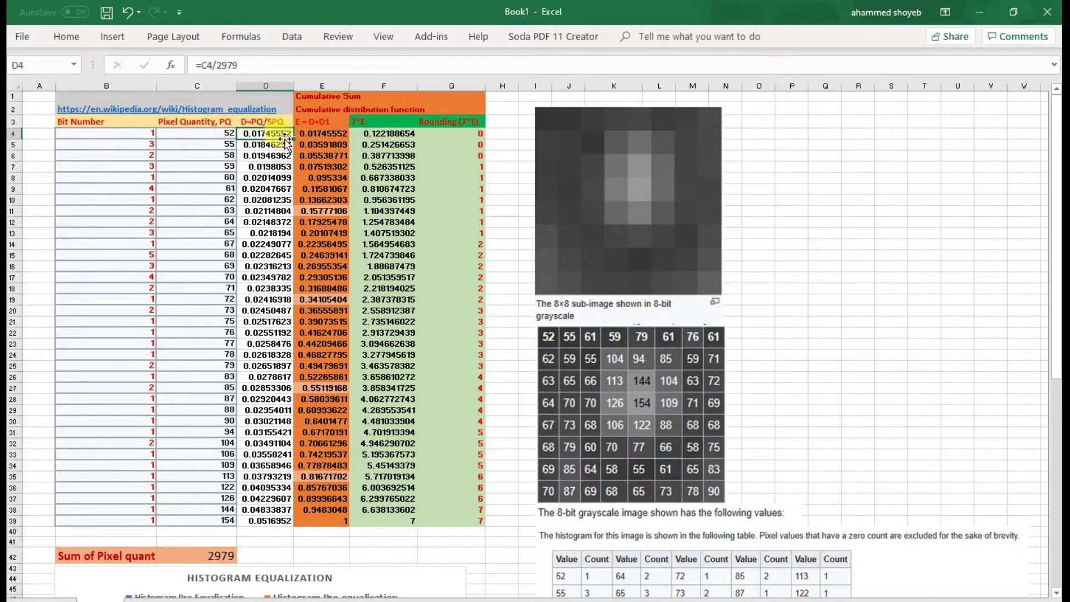
click(301, 136)
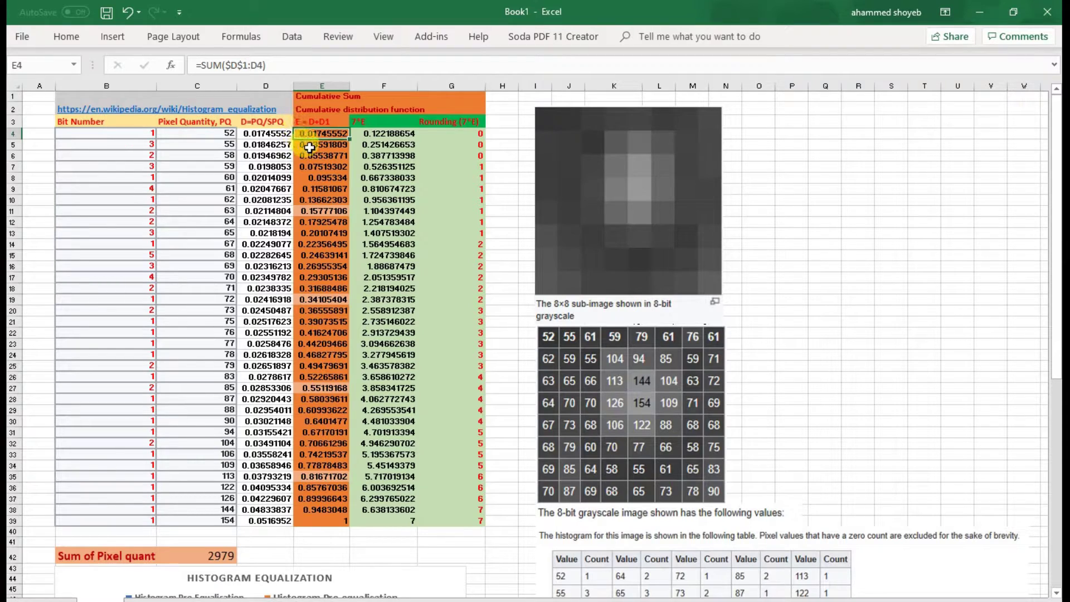
click(310, 143)
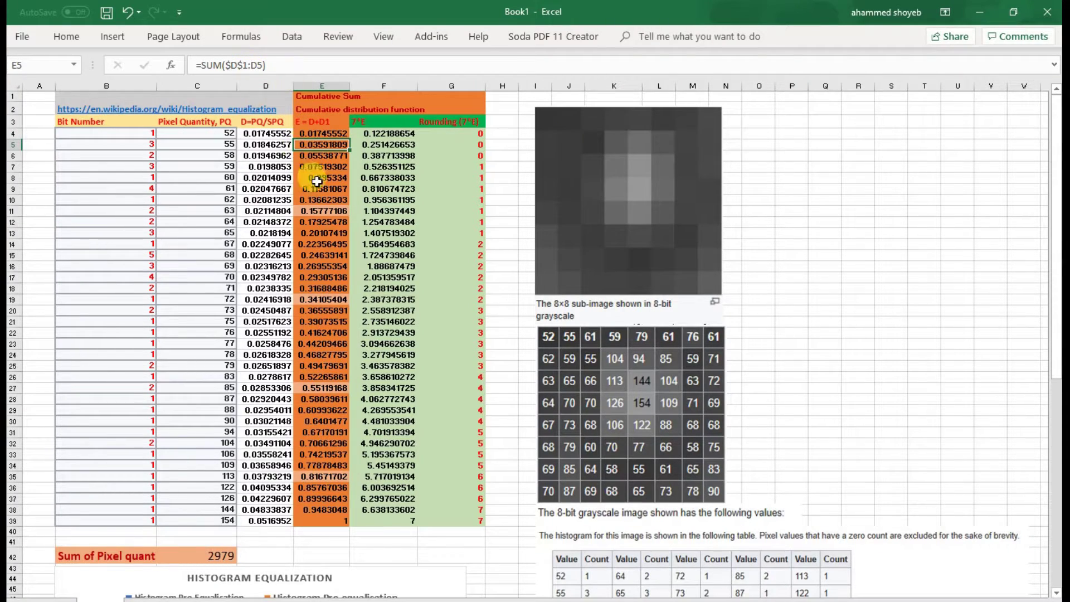
double_click(312, 143)
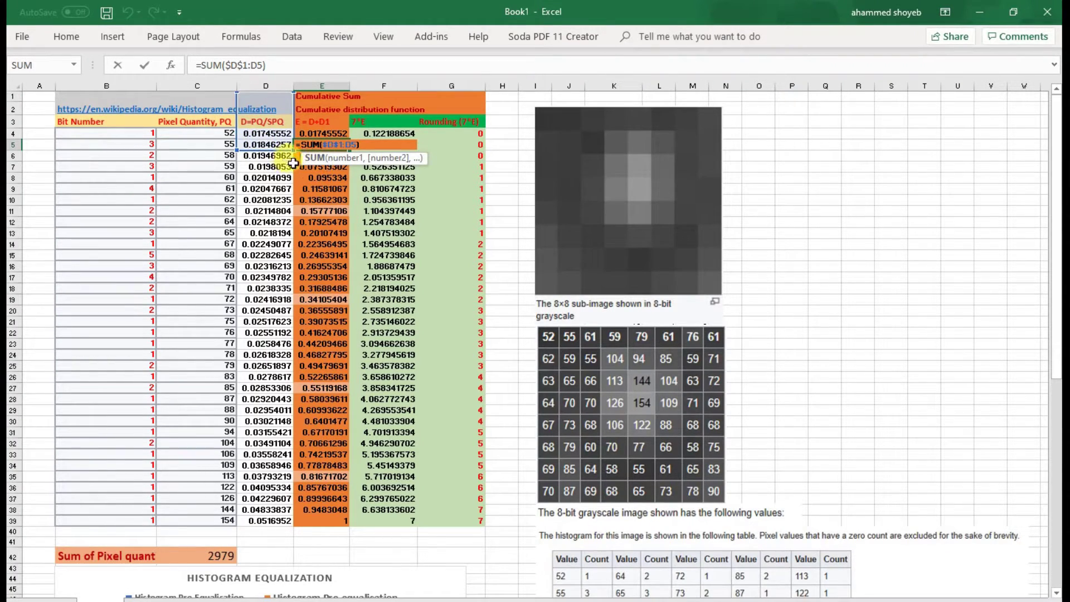
key(Return)
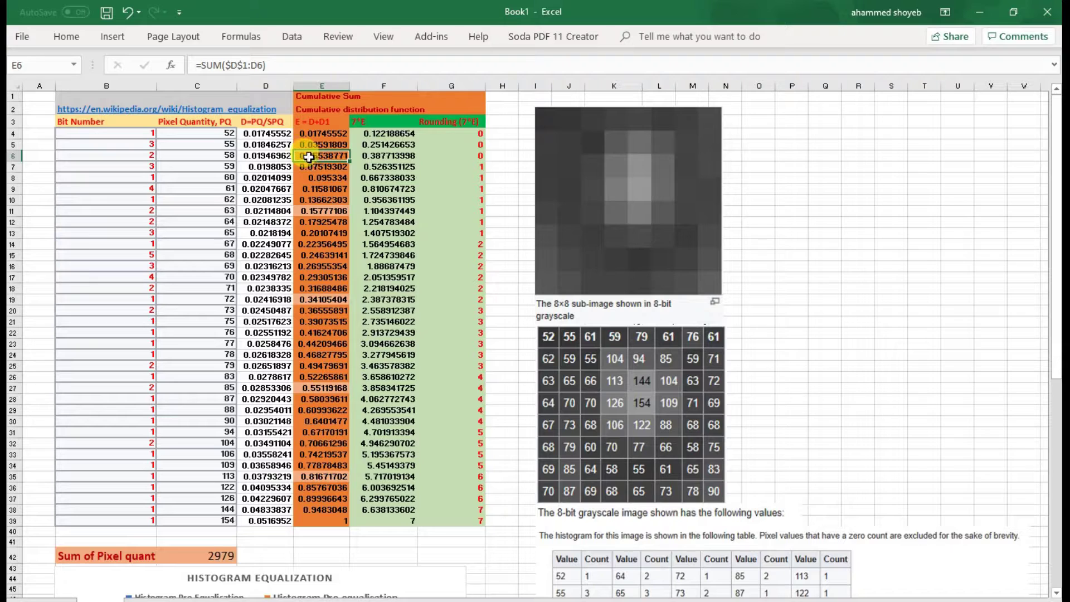
double_click(308, 157)
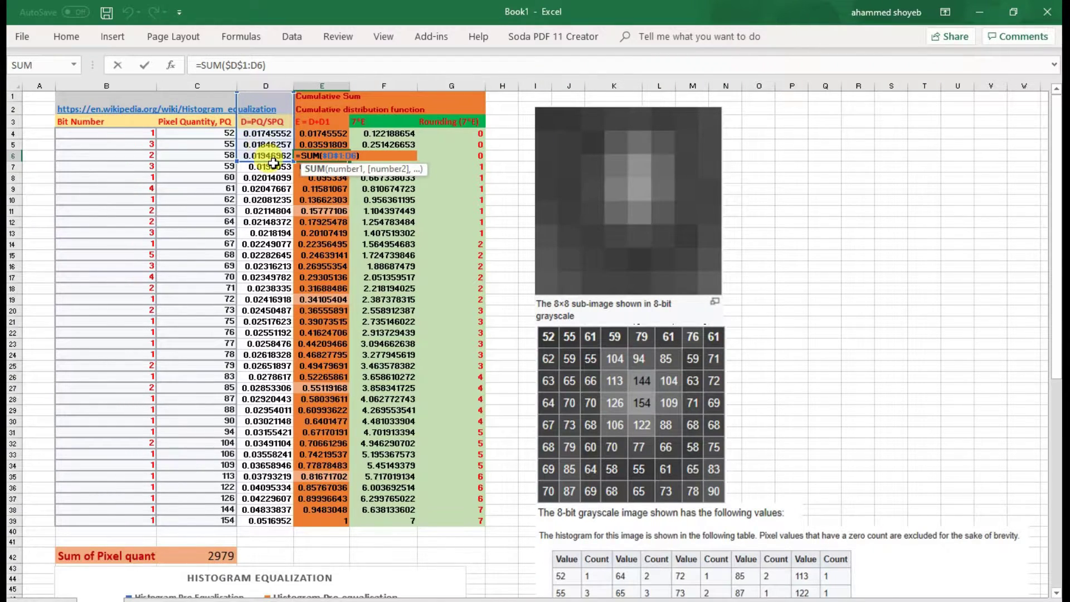
key(Return)
double_click(307, 167)
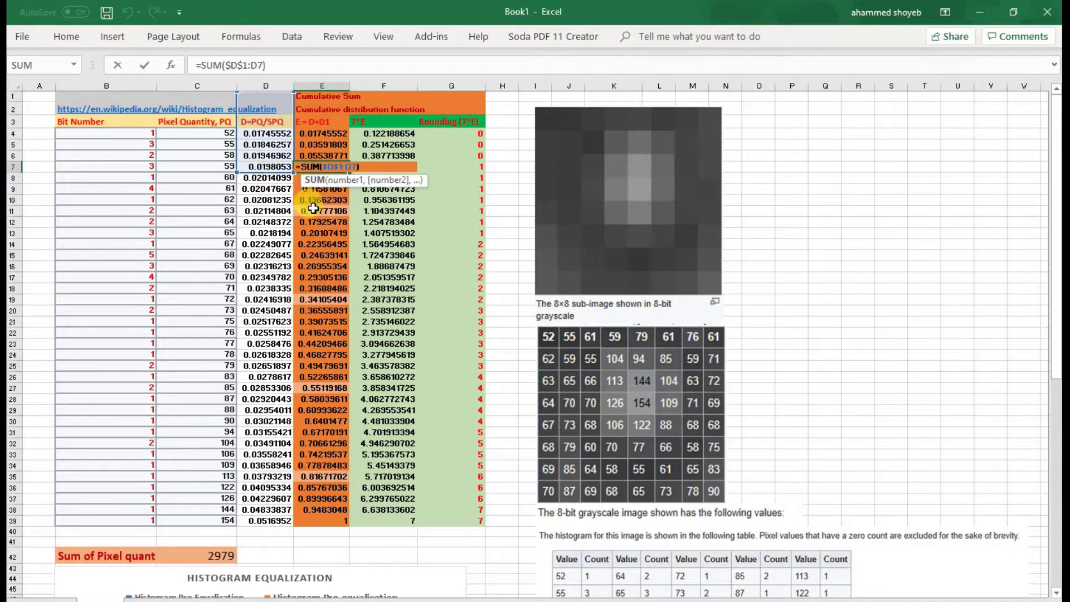
click(314, 443)
double_click(314, 443)
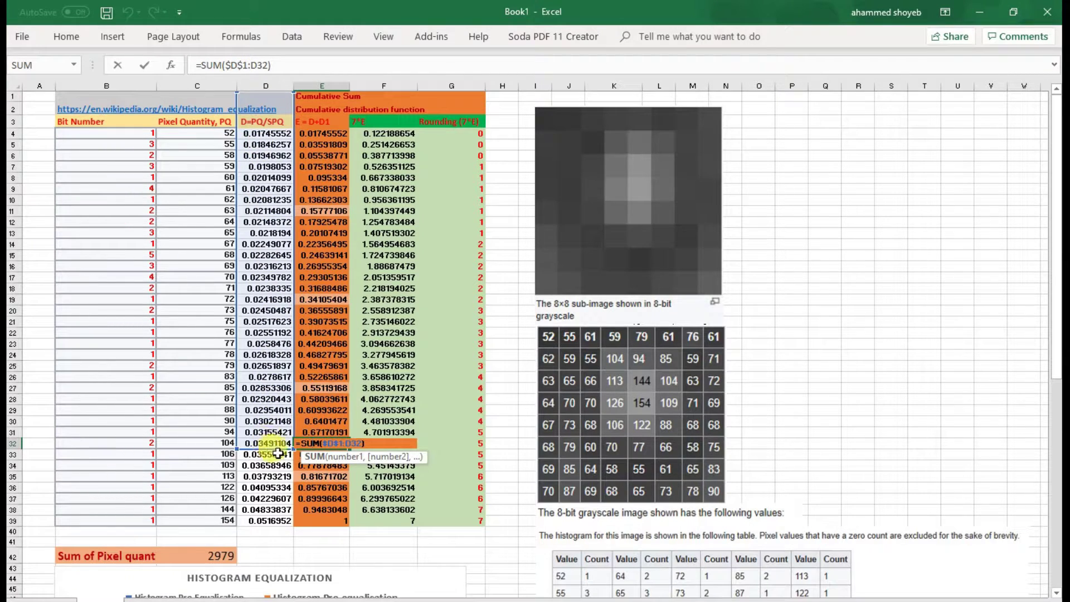
click(326, 369)
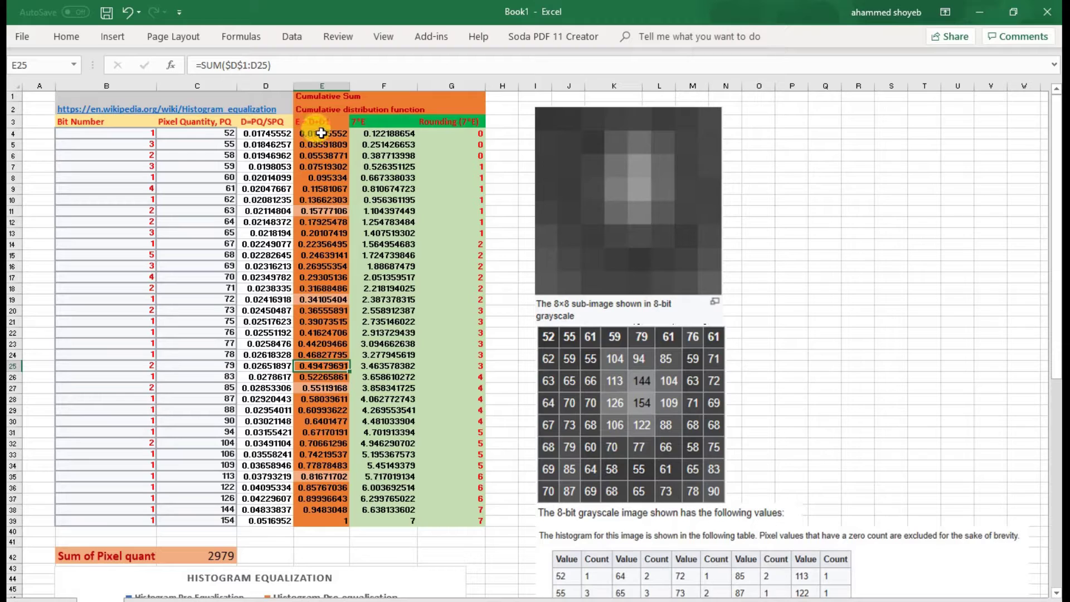
double_click(385, 133)
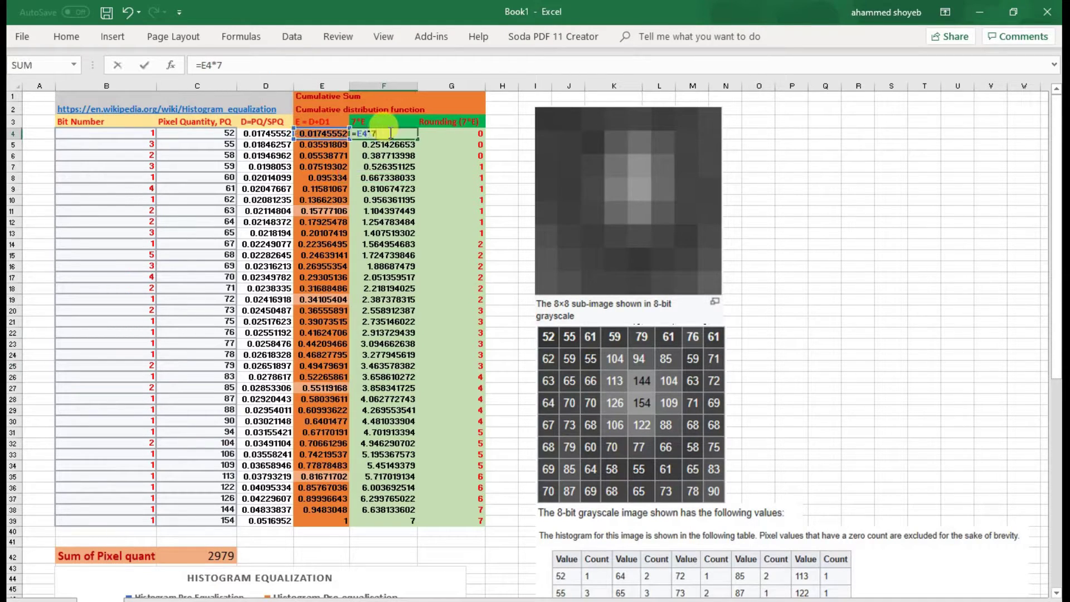
click(395, 162)
click(383, 133)
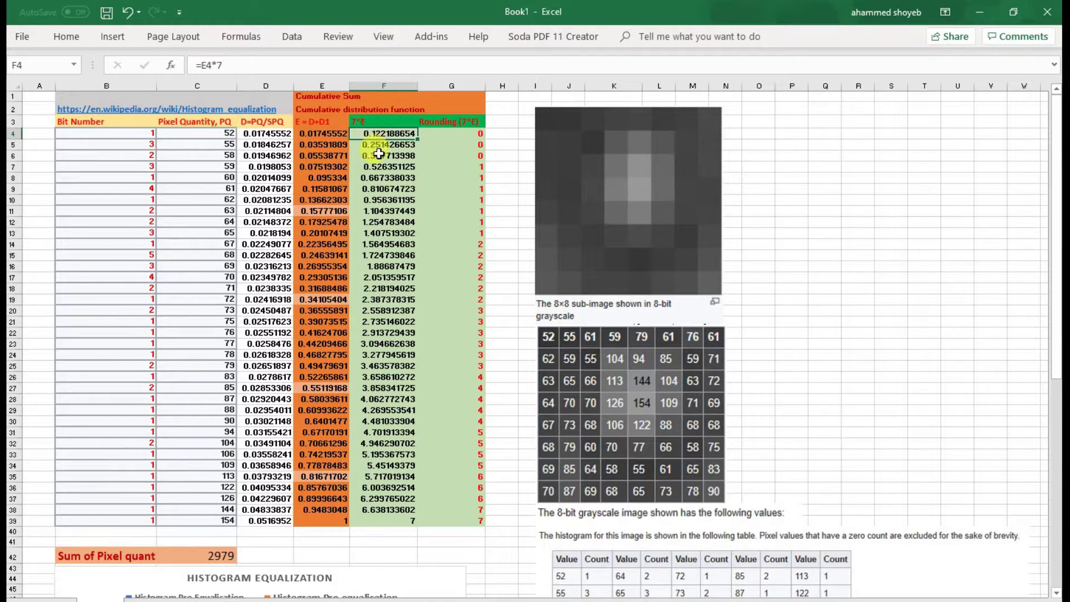
click(309, 166)
click(394, 167)
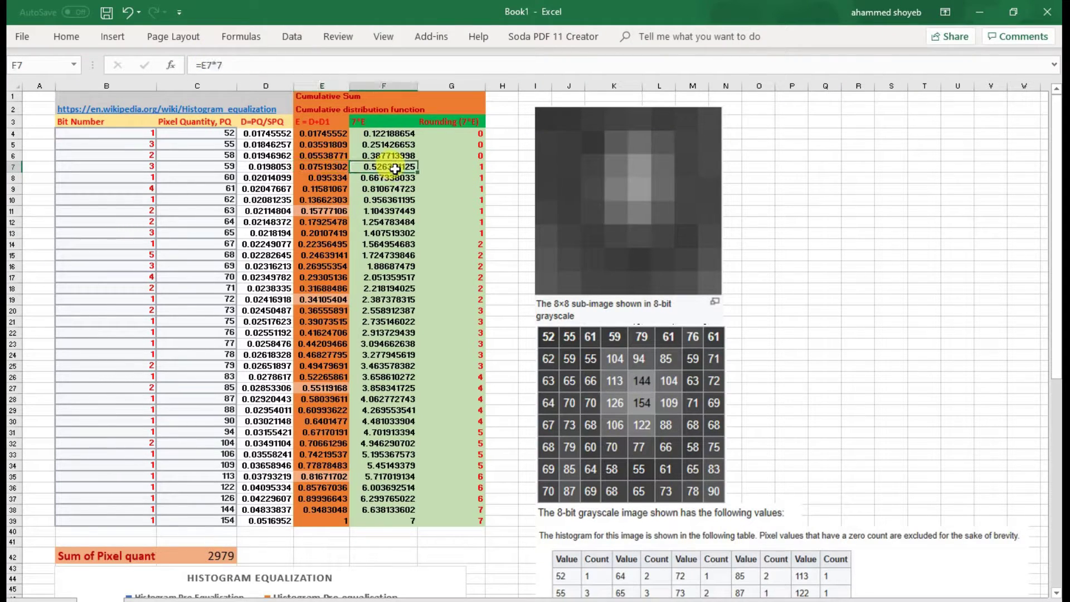
click(390, 200)
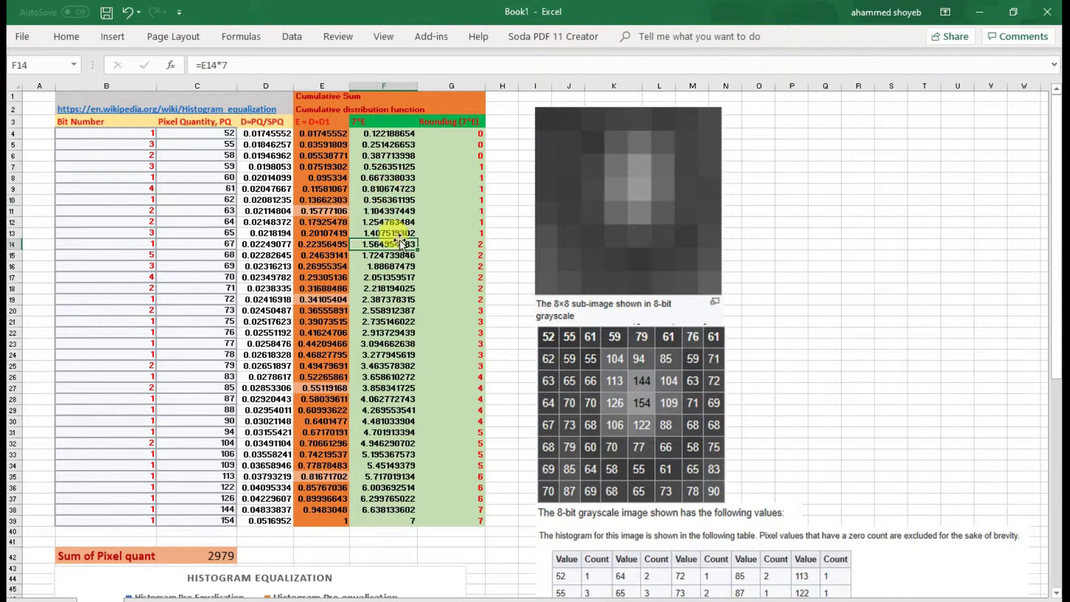
click(459, 146)
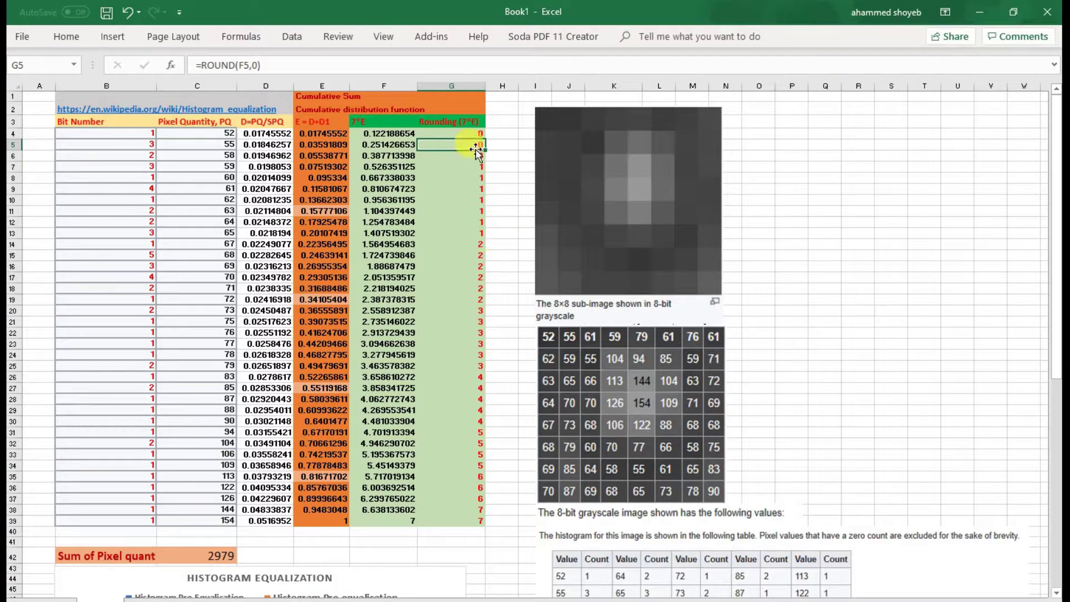
click(468, 178)
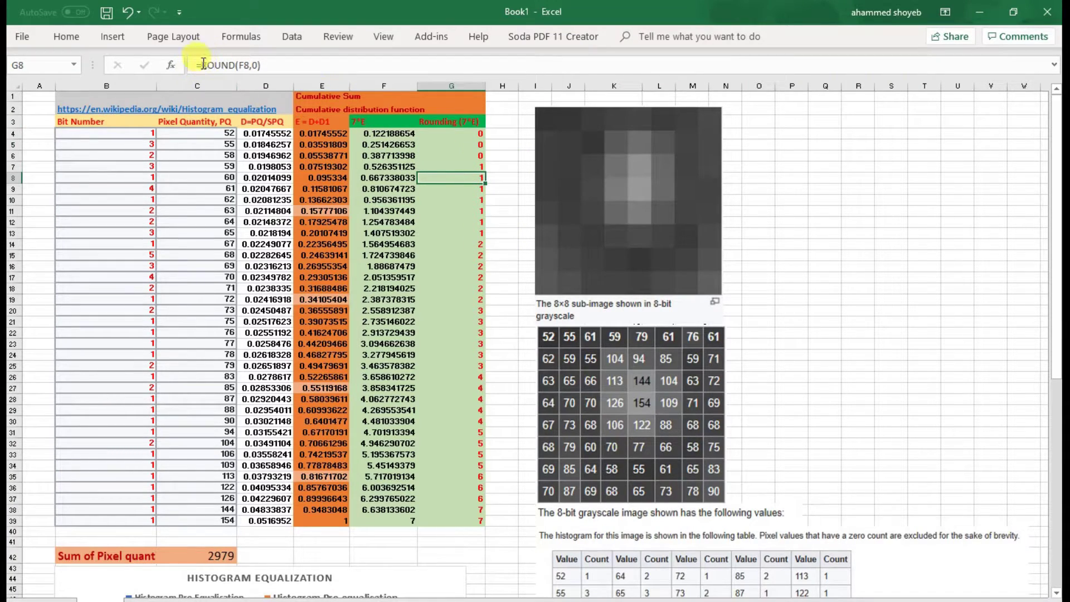